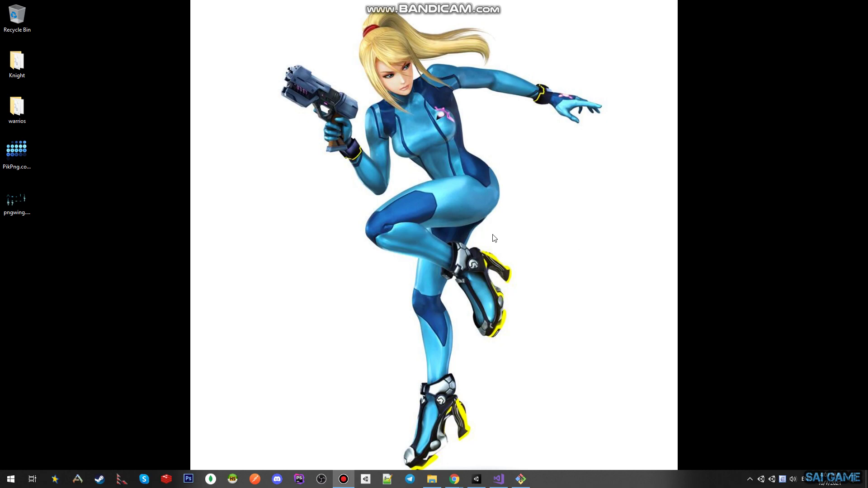
# Bring the TUT Basic project's SampleScene in the Unity editor forward from the Windows taskbar.
pyautogui.click(476, 480)
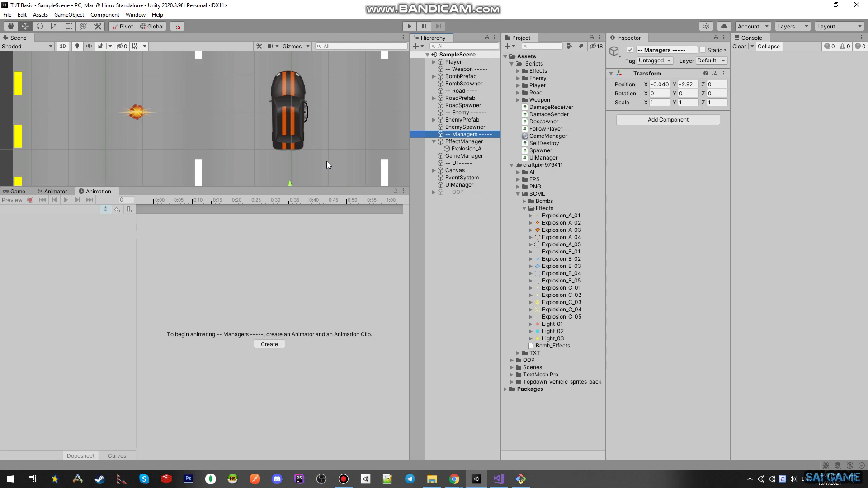
# Widen the Hierarchy, duplicate Explosion_A under EffectManager, and name the copy Explosion_A1.
pyautogui.click(459, 143)
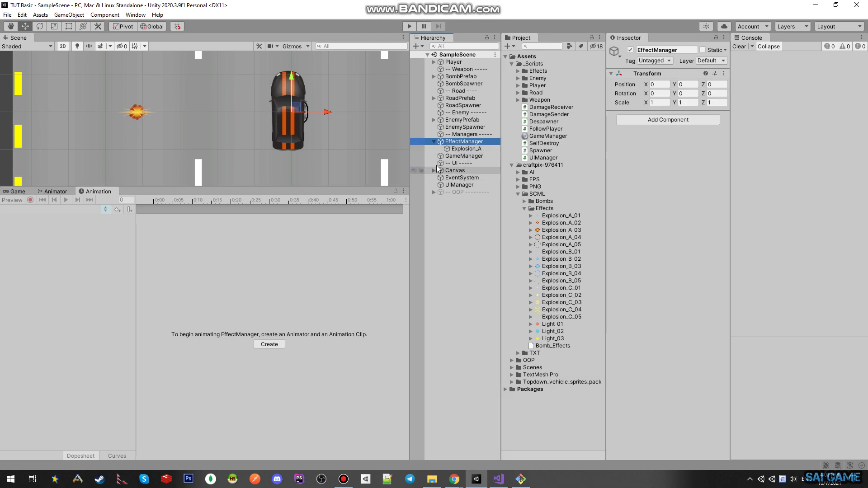
pyautogui.moveTo(410, 143); pyautogui.dragTo(392, 142)
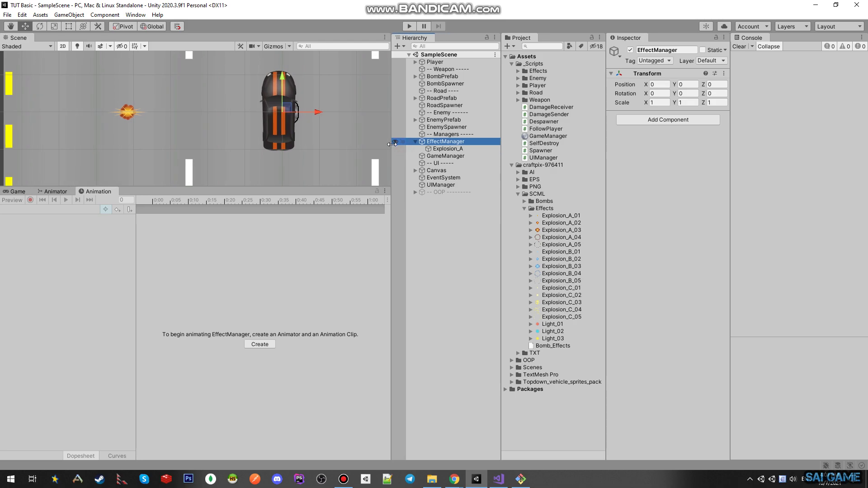
pyautogui.click(448, 149)
pyautogui.click(445, 142)
pyautogui.click(449, 147)
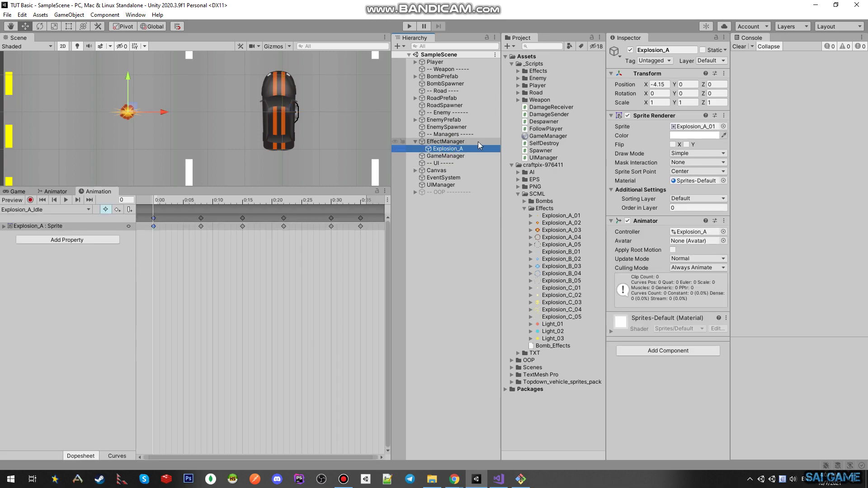
pyautogui.hotkey('ctrl', 'd')
pyautogui.click(464, 156)
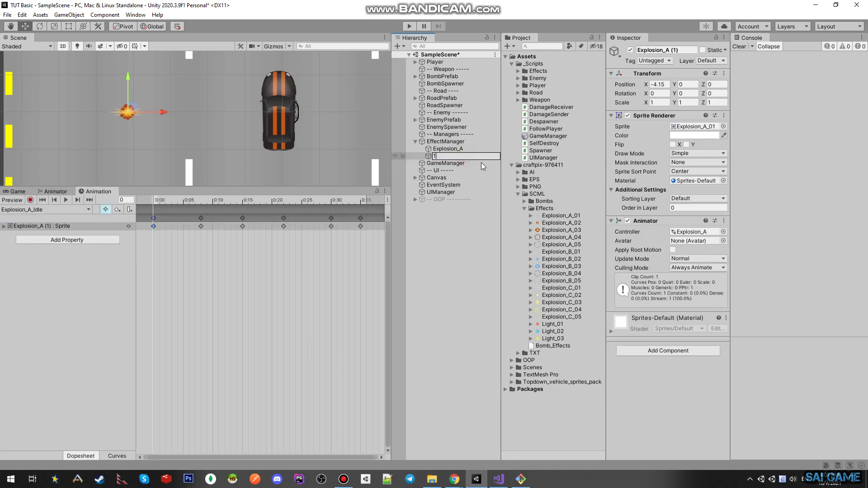
pyautogui.write('Explosion_A1')
pyautogui.press('Return')
# Duplicate it as Explosion_A2, move Explosion_A1 right of the original, and save the scene.
pyautogui.hotkey('ctrl', 'd')
pyautogui.click(452, 163)
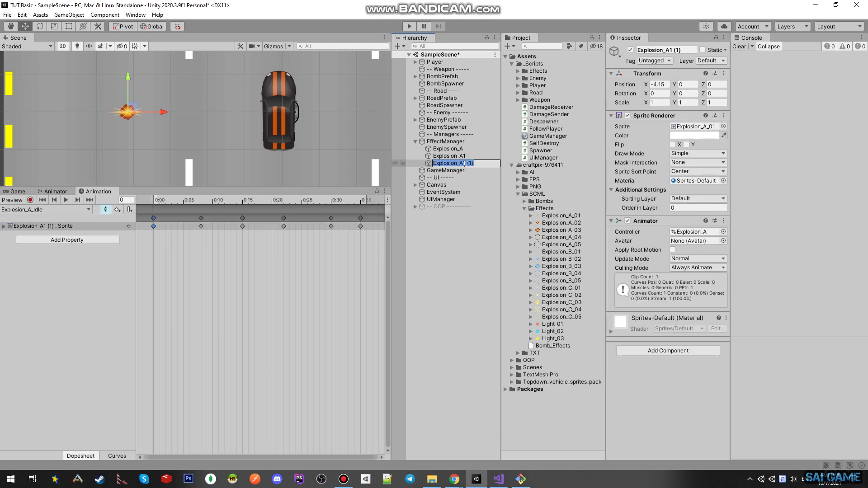
pyautogui.write('Explosion_A2')
pyautogui.click(462, 170)
pyautogui.click(450, 156)
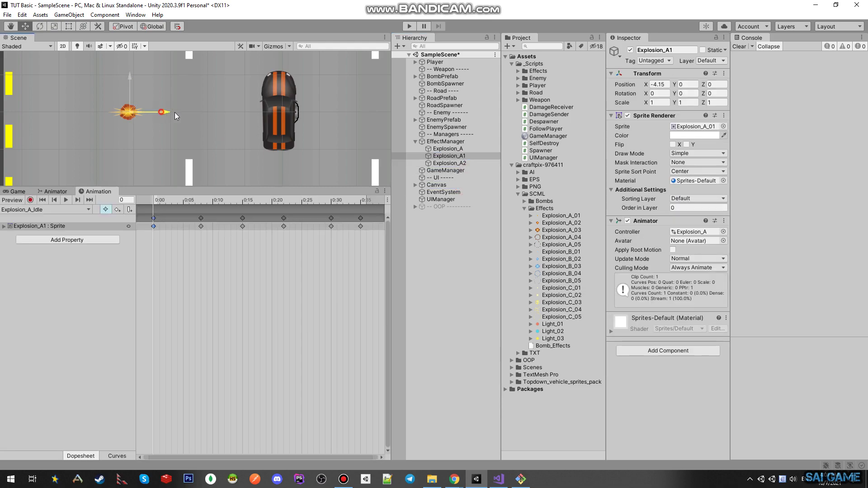
pyautogui.moveTo(128, 111)
pyautogui.mouseDown()
pyautogui.moveTo(197, 111)
pyautogui.moveTo(100, 112)
pyautogui.mouseUp()
pyautogui.click(473, 164)
pyautogui.hotkey('ctrl', 's')
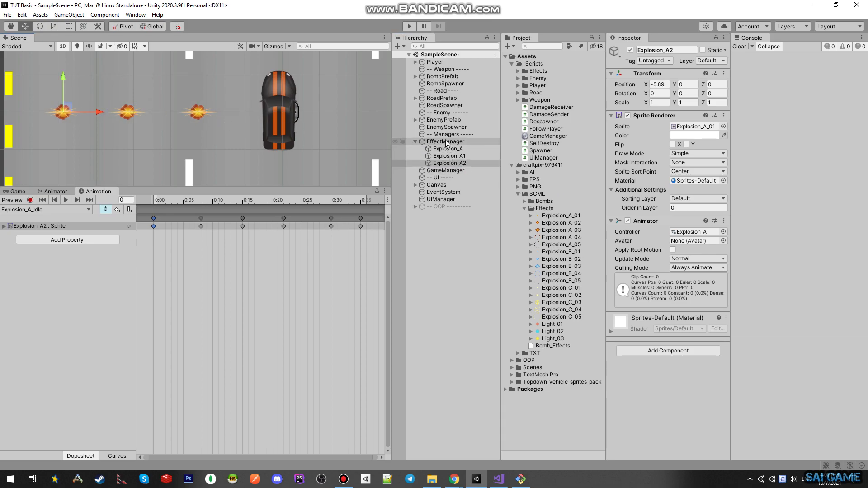
# Duplicate Explosion_A2 and rename the new copy Explosion_A3.
pyautogui.click(445, 142)
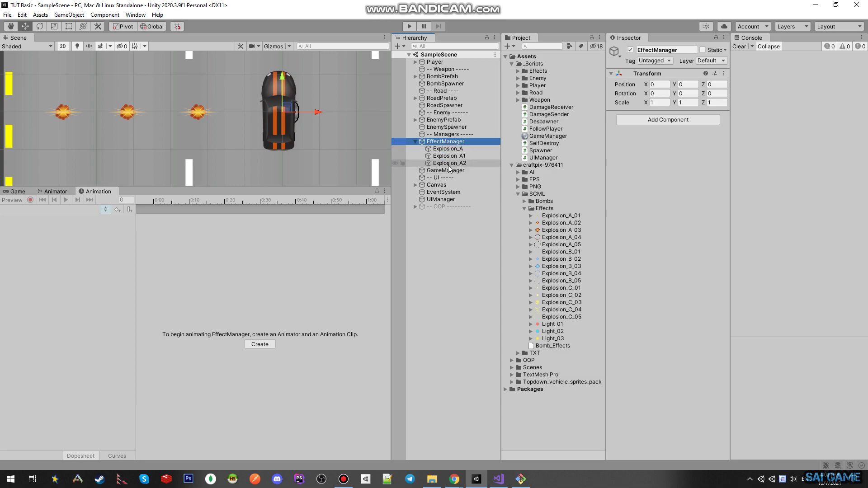
pyautogui.click(457, 163)
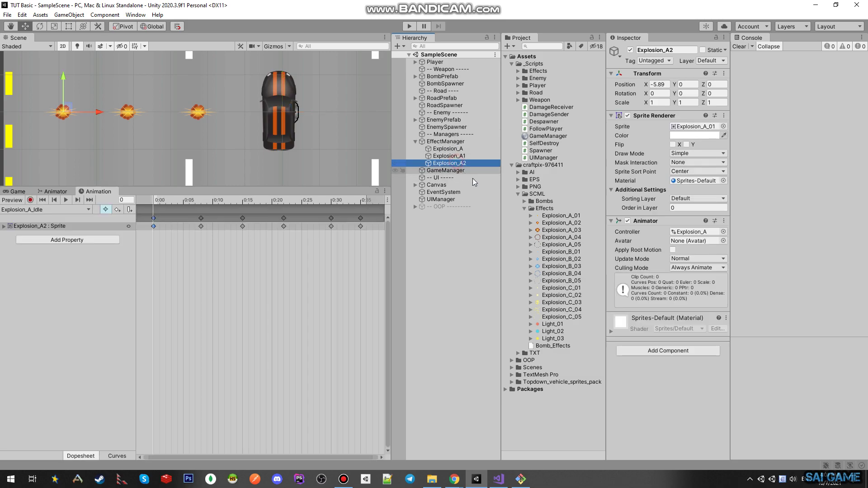
pyautogui.hotkey('ctrl', 'd')
pyautogui.press('F2')
pyautogui.write('3')
pyautogui.press('Return')
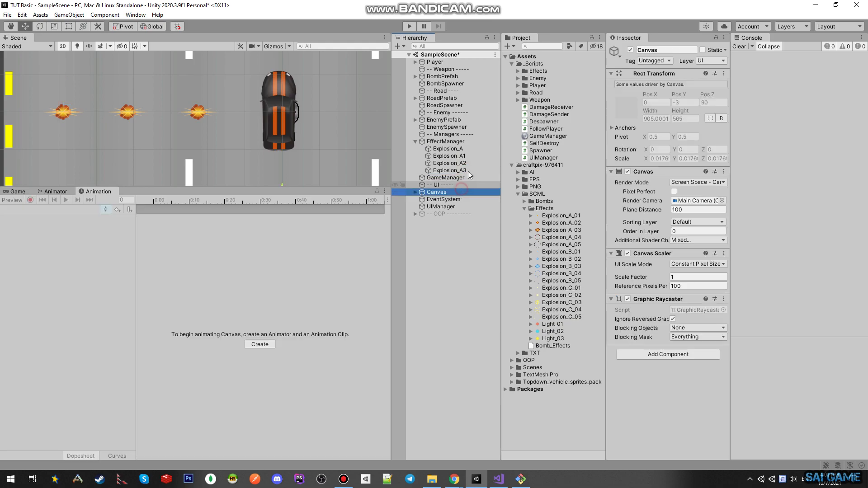
pyautogui.click(457, 142)
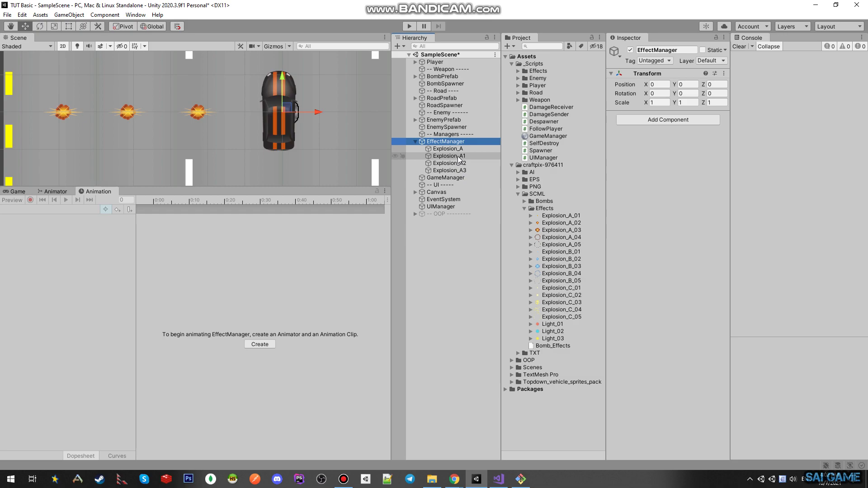
# Save the scene and add the Effect Manager script component to EffectManager via an 'Effec' search.
pyautogui.hotkey('ctrl', 's')
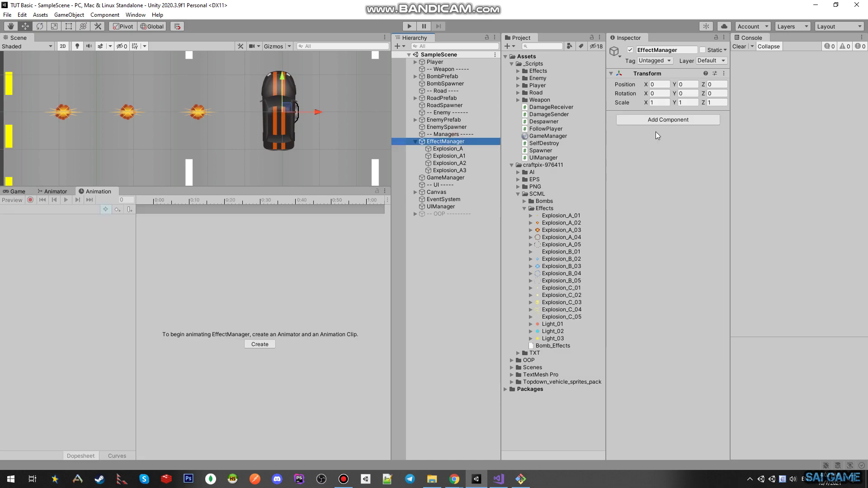
pyautogui.click(660, 121)
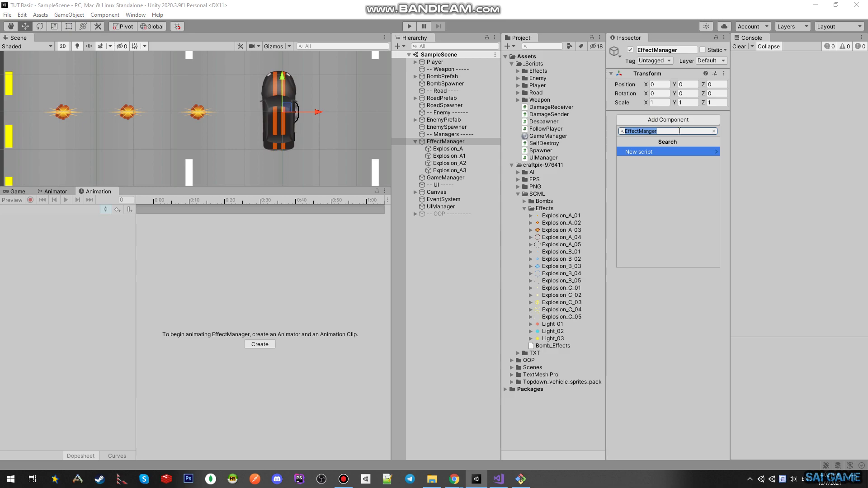
pyautogui.write('Effec')
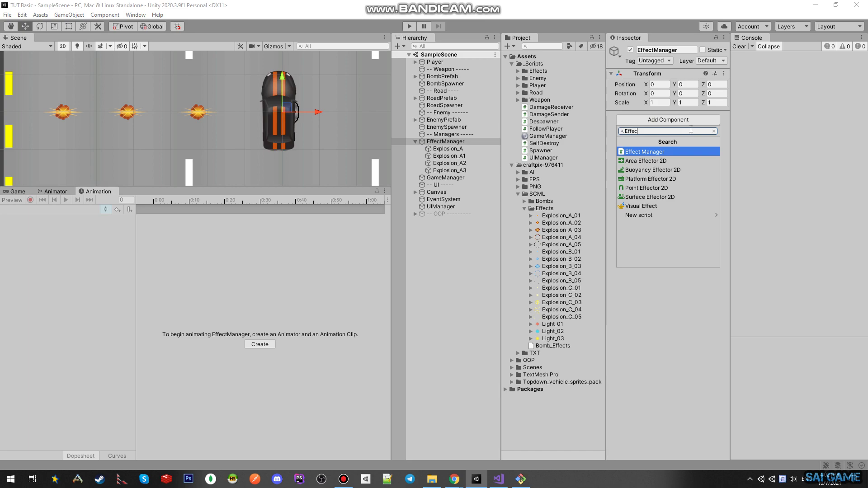
pyautogui.click(662, 153)
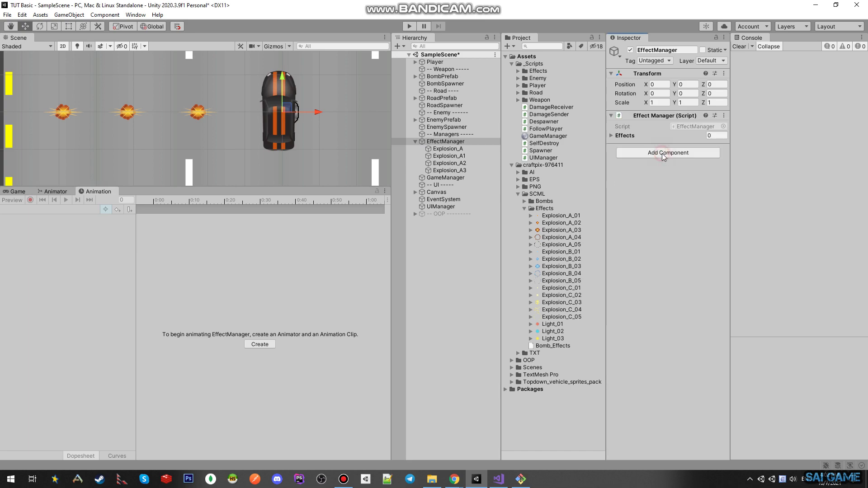
# Expand the Effects list and open EffectManager.cs in the code editor with Edit Script.
pyautogui.click(611, 136)
pyautogui.click(724, 115)
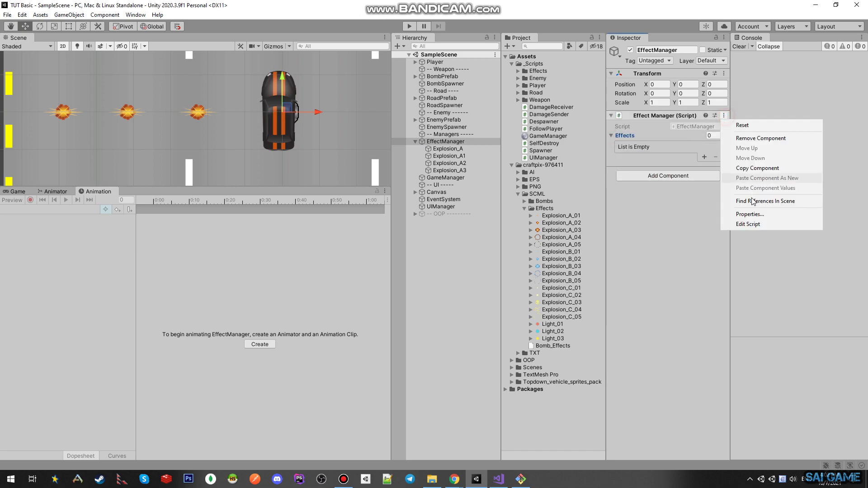
pyautogui.click(753, 223)
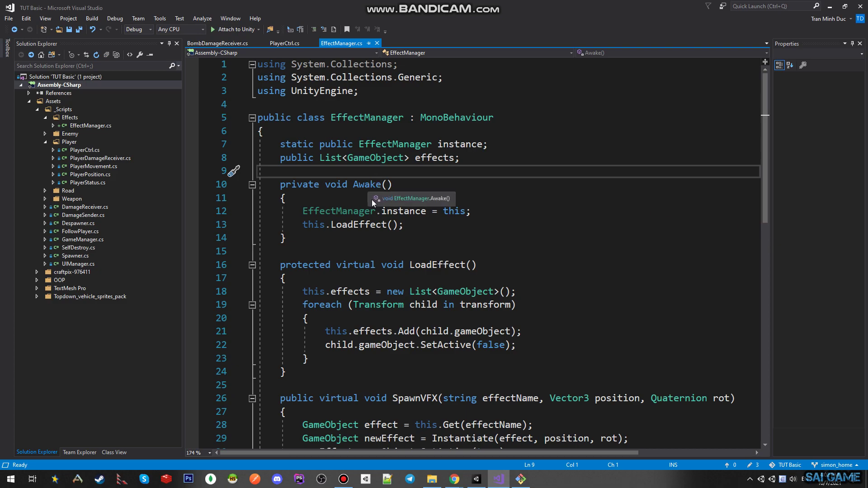
# Review EffectManager's Awake method and the static instance declaration on line 7.
pyautogui.click(324, 197)
pyautogui.click(347, 240)
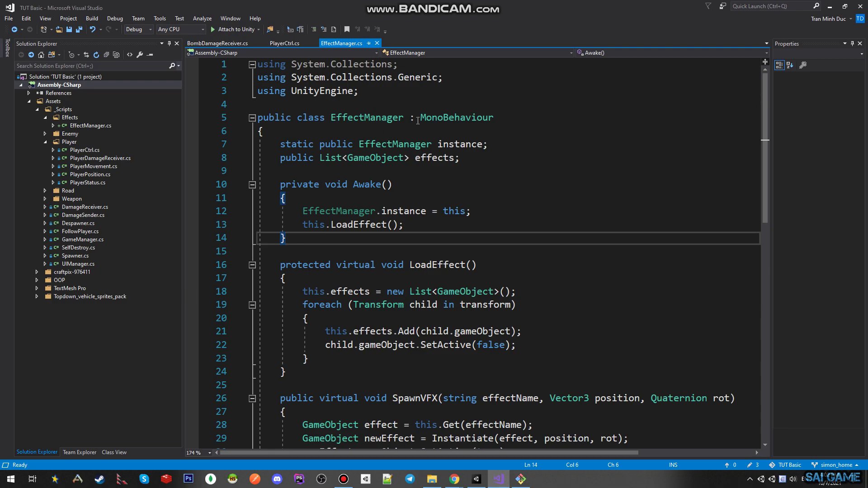
pyautogui.scroll(-6, 398, 253)
pyautogui.scroll(-2, 235, 362)
pyautogui.scroll(5, 235, 362)
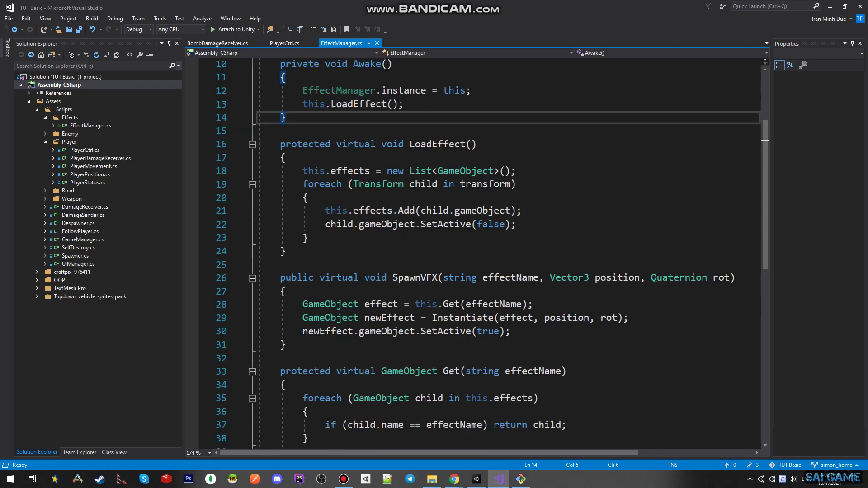
pyautogui.scroll(3, 363, 277)
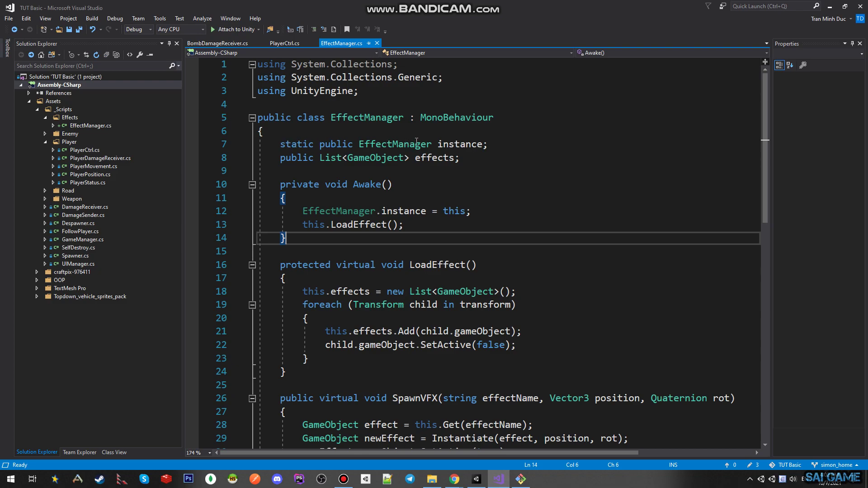
pyautogui.click(460, 144)
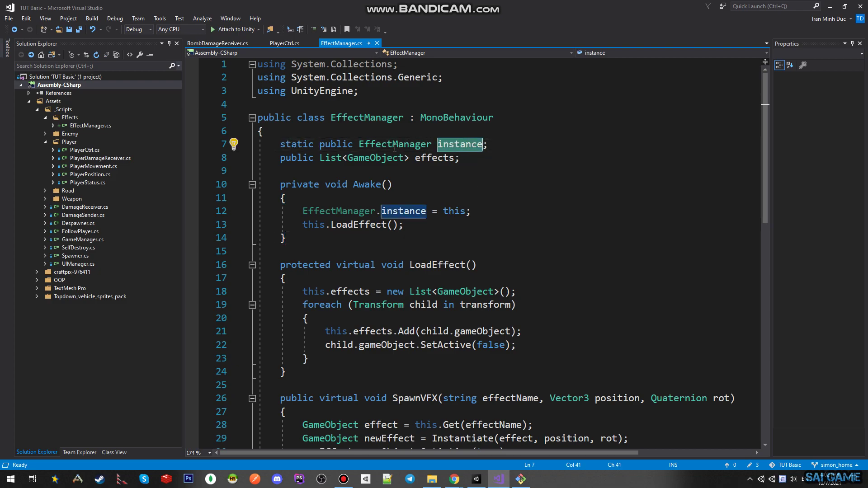
pyautogui.moveTo(290, 144); pyautogui.dragTo(486, 144)
# Compare with PlayerCtrl.cs's static instance field, then return to EffectManager.cs.
pyautogui.click(284, 43)
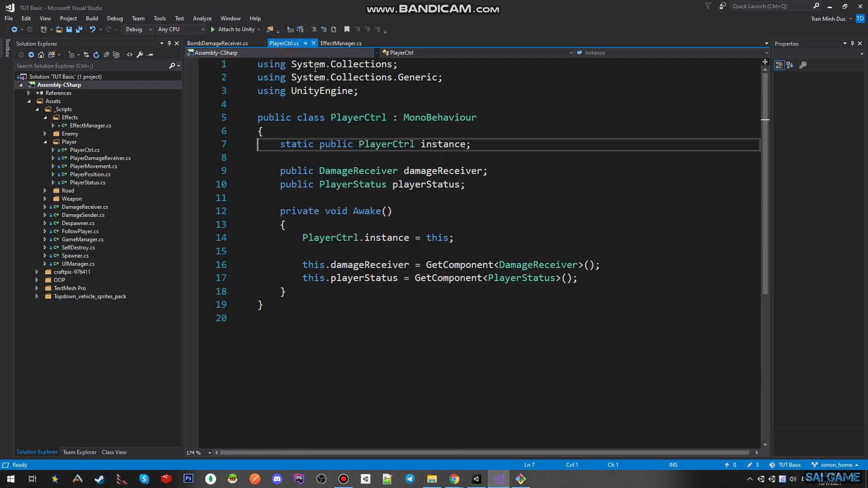
pyautogui.click(455, 144)
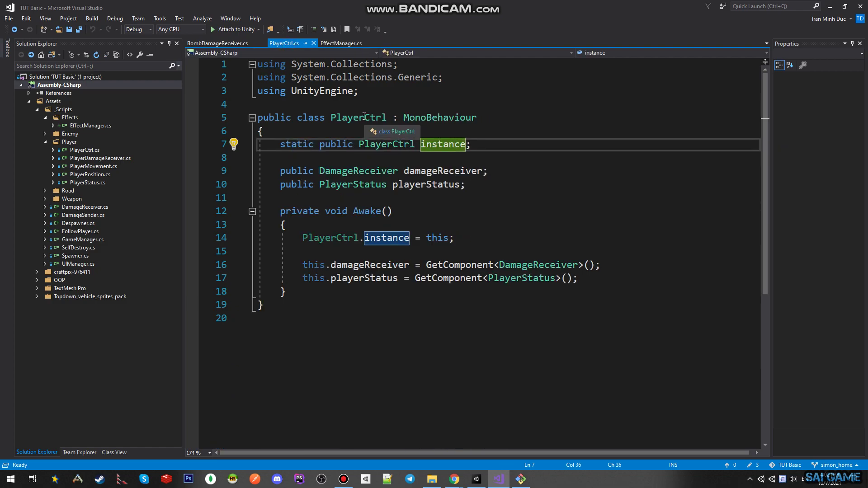
pyautogui.moveTo(471, 144); pyautogui.dragTo(360, 144)
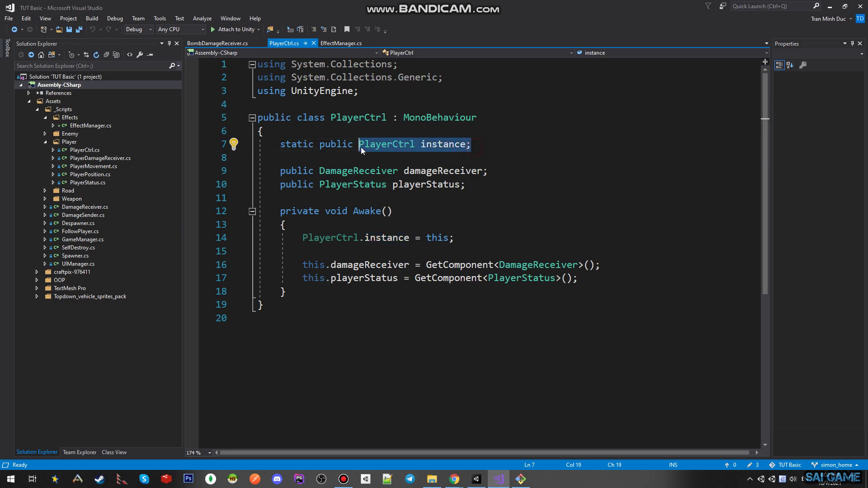
pyautogui.click(346, 41)
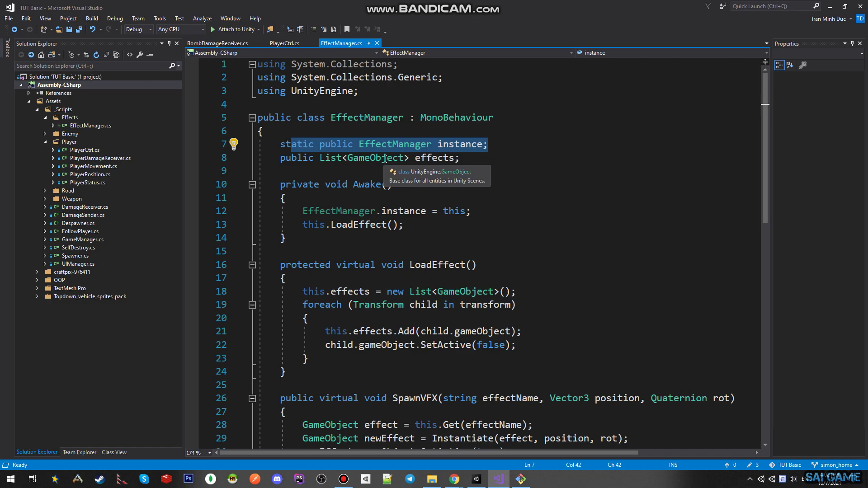
pyautogui.click(366, 132)
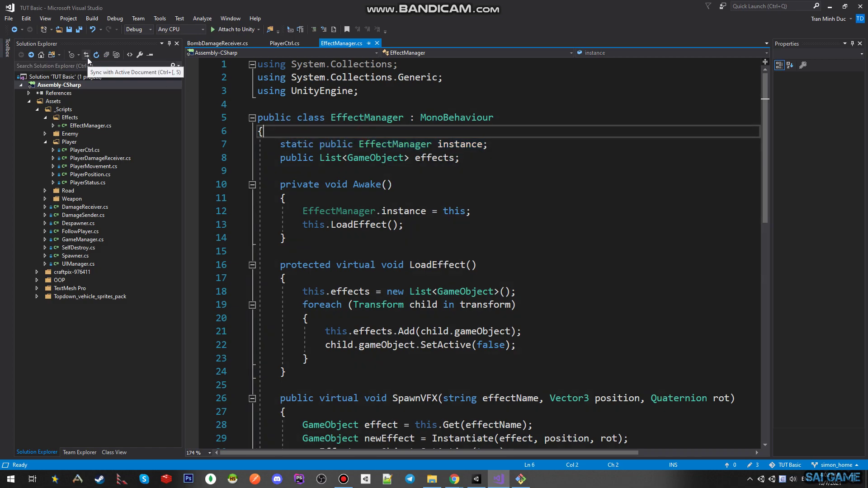
# Trace the instance assignment in Awake and uses of the effects list, then switch to Unity.
pyautogui.click(359, 119)
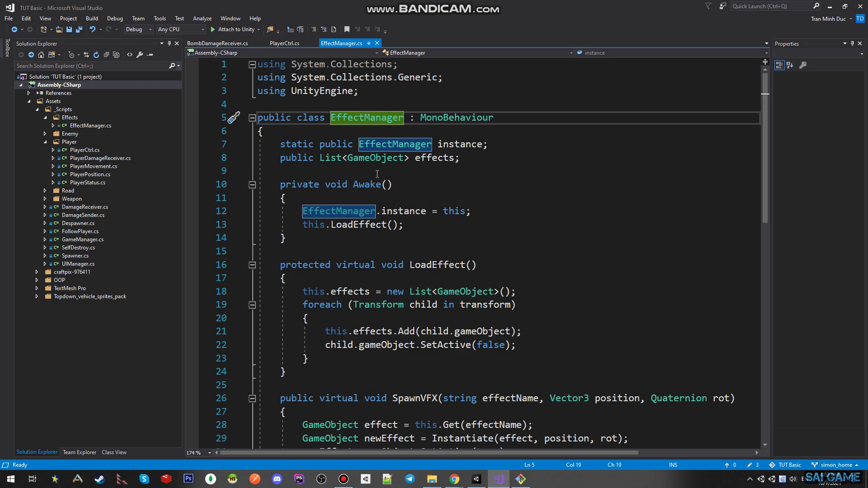
pyautogui.click(364, 120)
pyautogui.scroll(-1, 452, 172)
pyautogui.scroll(1, 446, 169)
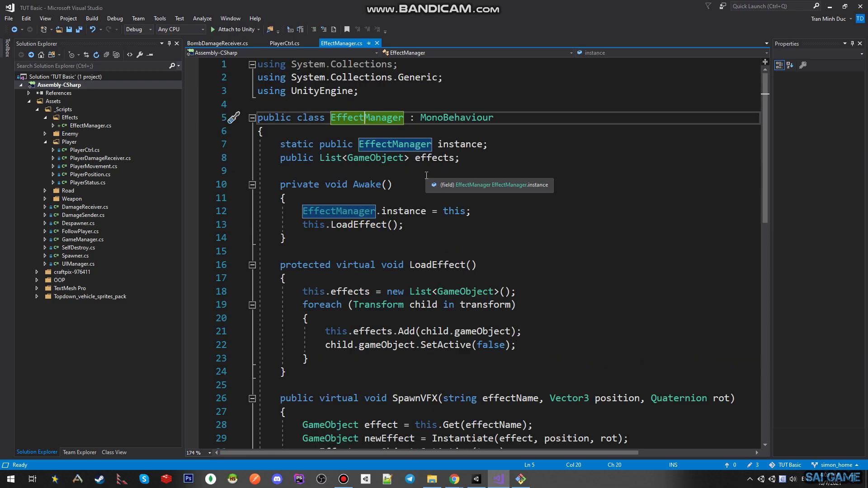
pyautogui.click(370, 185)
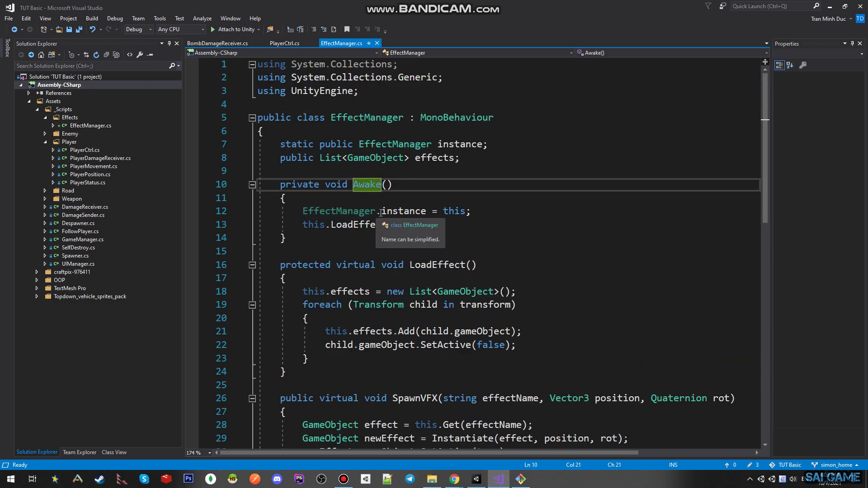
pyautogui.moveTo(324, 211); pyautogui.dragTo(388, 211)
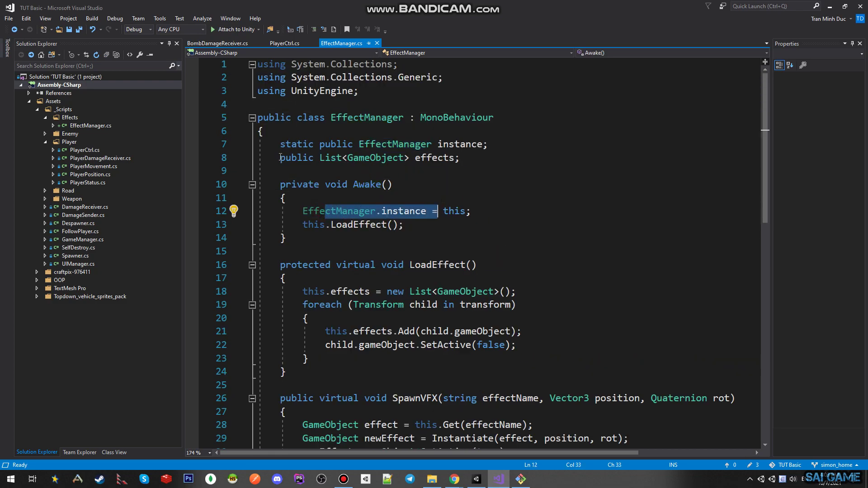
pyautogui.moveTo(278, 158); pyautogui.dragTo(454, 159)
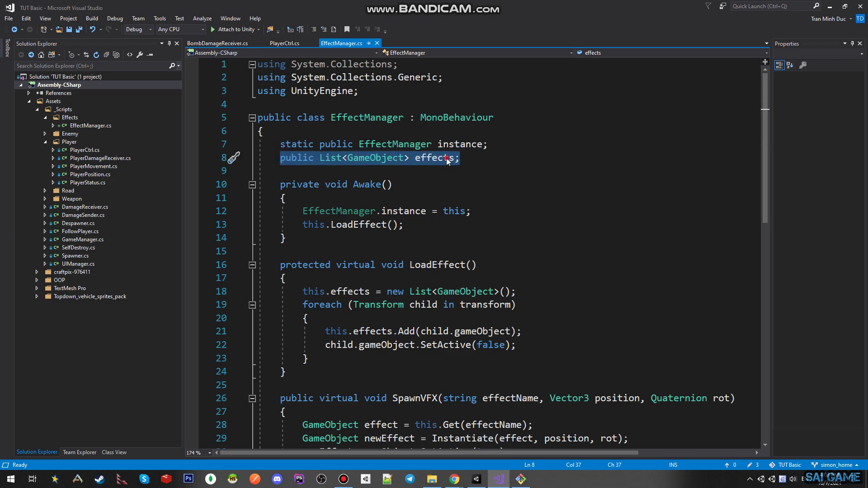
pyautogui.doubleClick(446, 158)
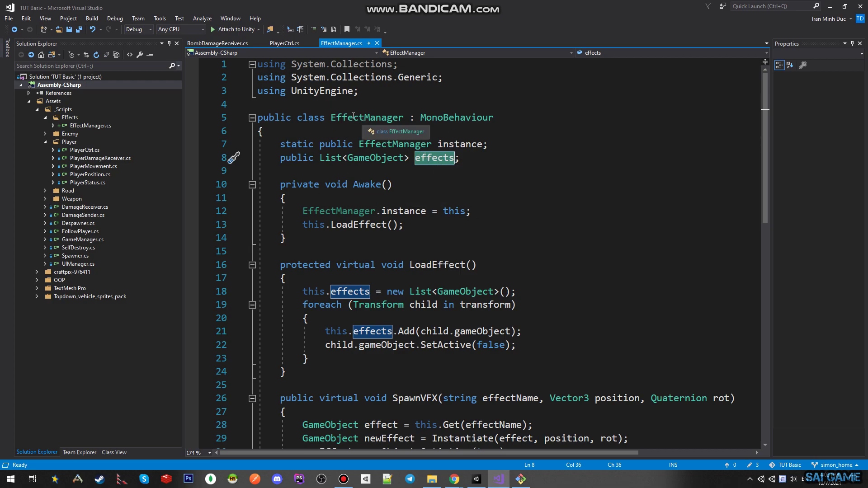
pyautogui.click(361, 117)
pyautogui.click(476, 479)
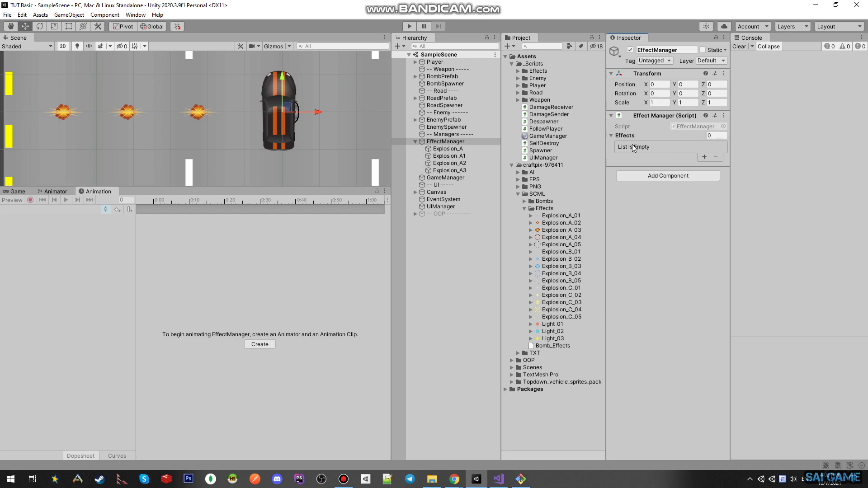
# Rename LoadEffect to LoadEffects at both its call and definition, and save EffectManager.cs.
pyautogui.click(498, 479)
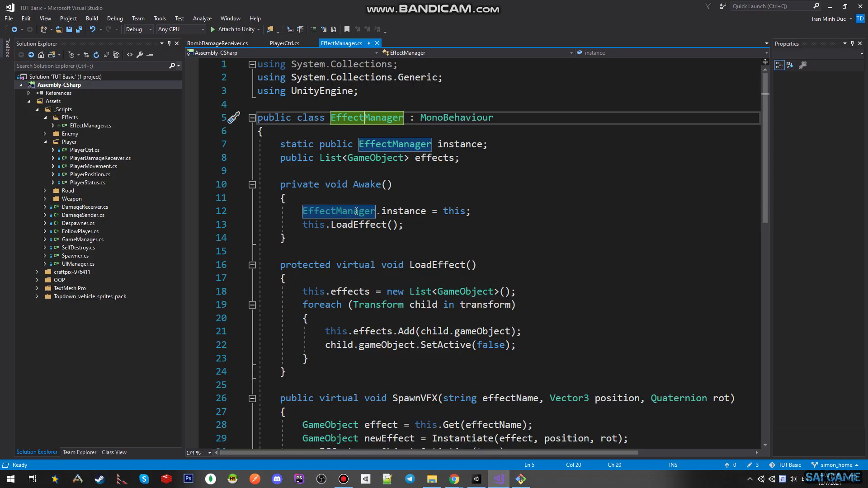
pyautogui.click(358, 224)
pyautogui.scroll(-1, 356, 184)
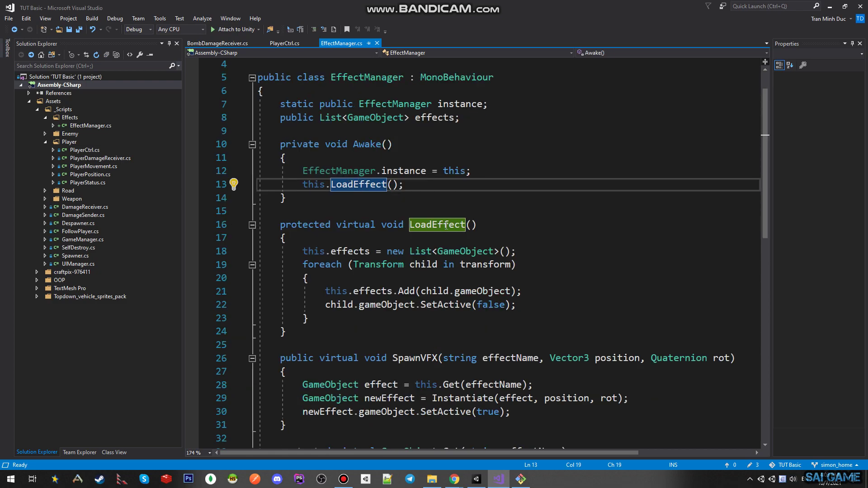
pyautogui.scroll(-1, 359, 194)
pyautogui.click(387, 143)
pyautogui.write('s')
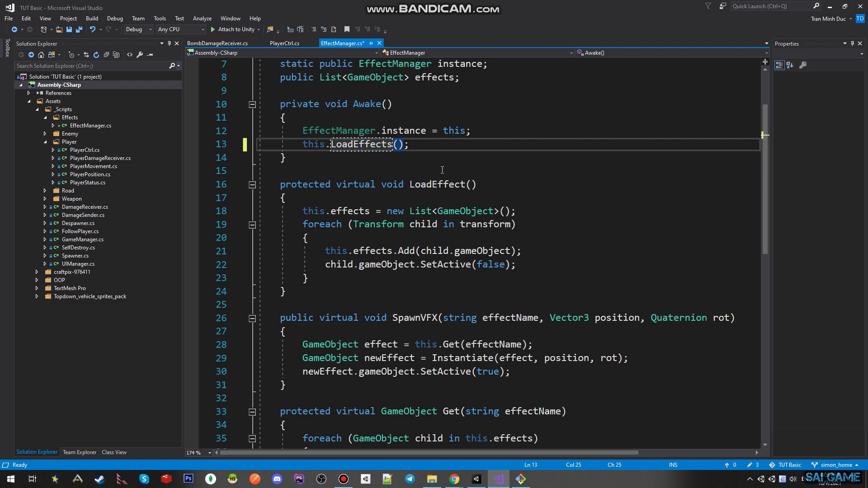
pyautogui.click(466, 184)
pyautogui.write('s')
pyautogui.hotkey('ctrl', 's')
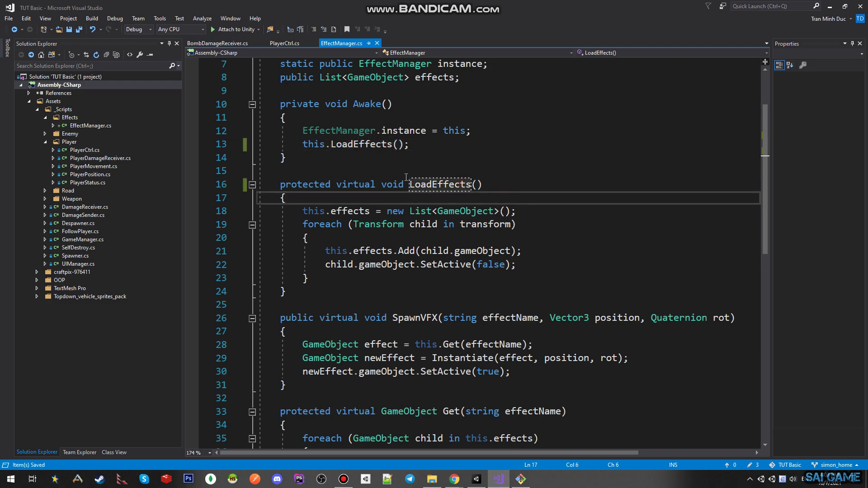
# Highlight the statement creating the effects list and the foreach loop that follows.
pyautogui.moveTo(302, 210); pyautogui.dragTo(549, 209)
pyautogui.scroll(1, 571, 192)
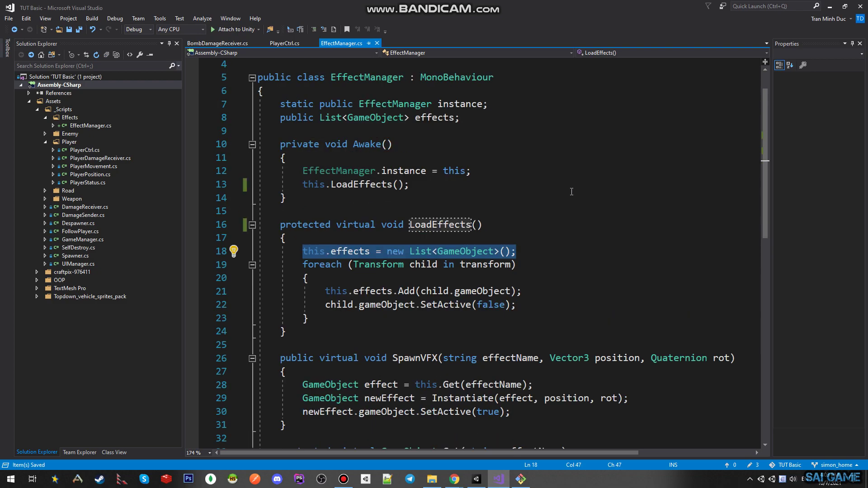
pyautogui.scroll(-1, 497, 261)
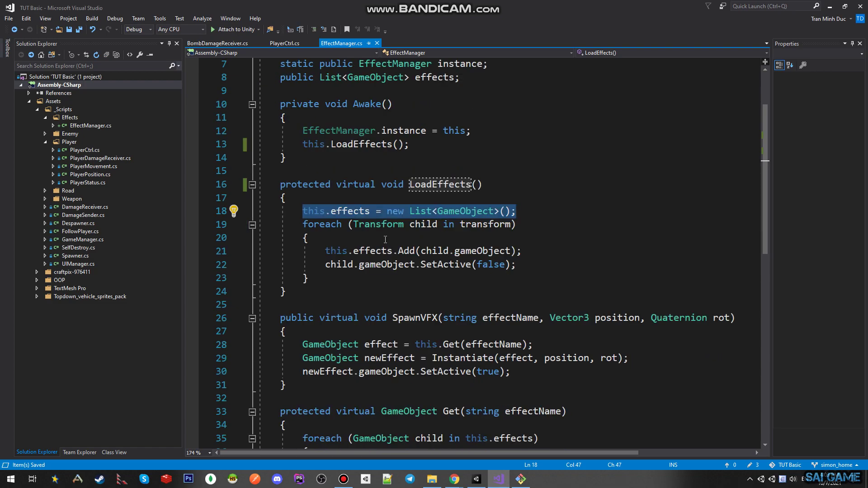
pyautogui.click(422, 224)
pyautogui.doubleClick(322, 225)
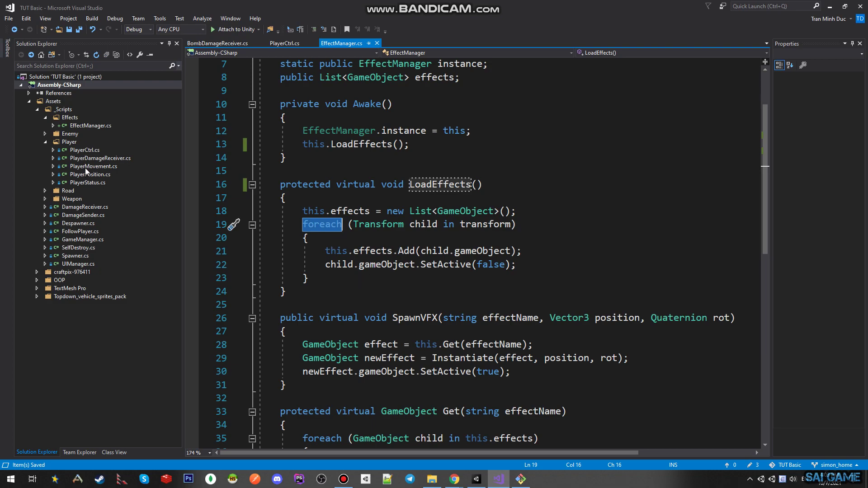
pyautogui.click(320, 226)
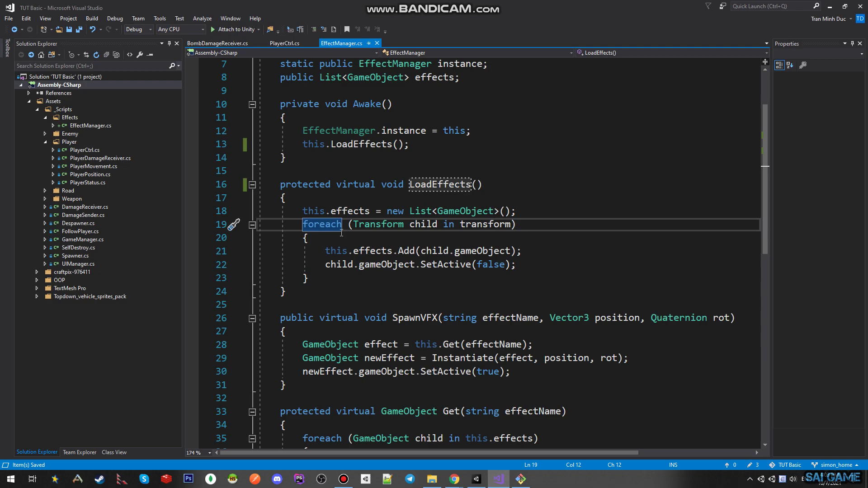
# Point out the transform being looped over and the Transform child loop variable.
pyautogui.click(324, 226)
pyautogui.doubleClick(471, 224)
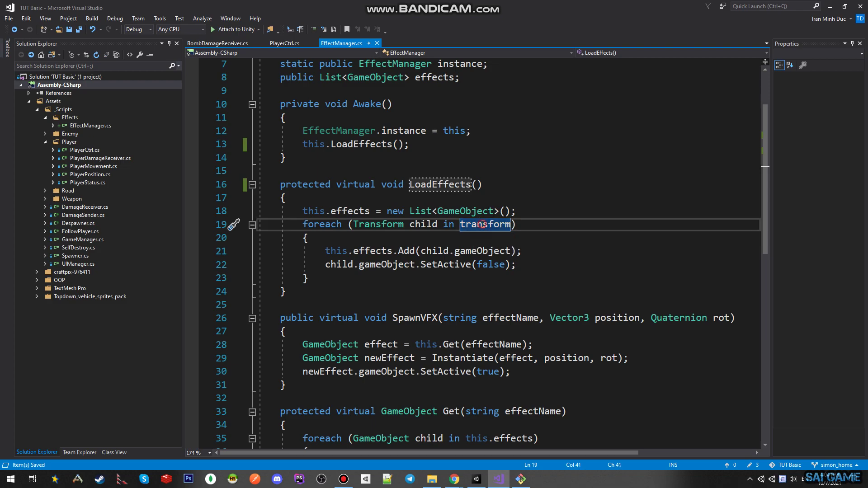
pyautogui.click(483, 226)
pyautogui.doubleClick(483, 226)
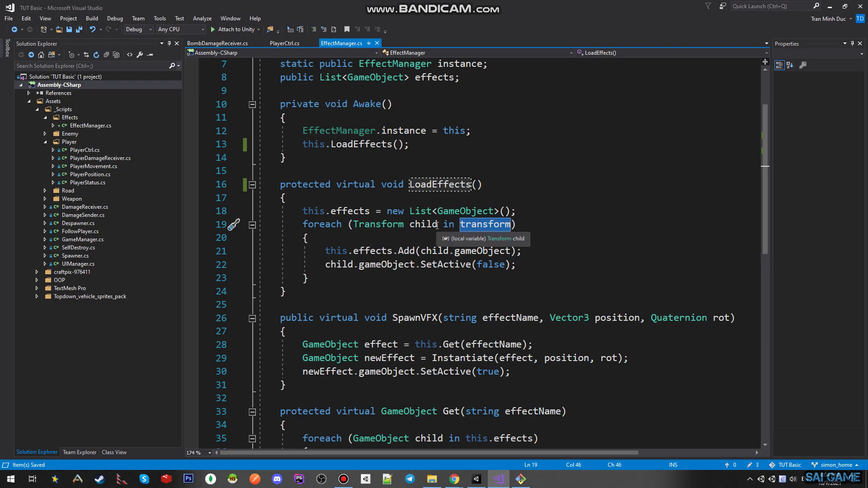
pyautogui.moveTo(437, 224); pyautogui.dragTo(375, 224)
pyautogui.doubleClick(478, 223)
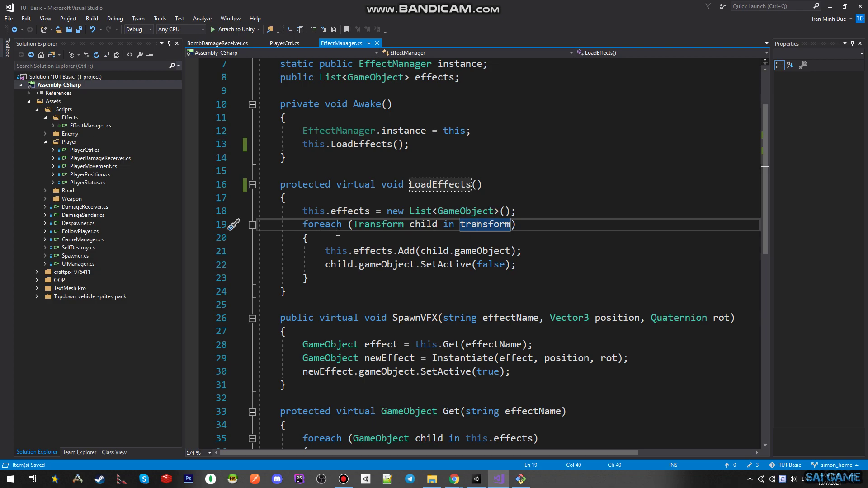
pyautogui.doubleClick(481, 225)
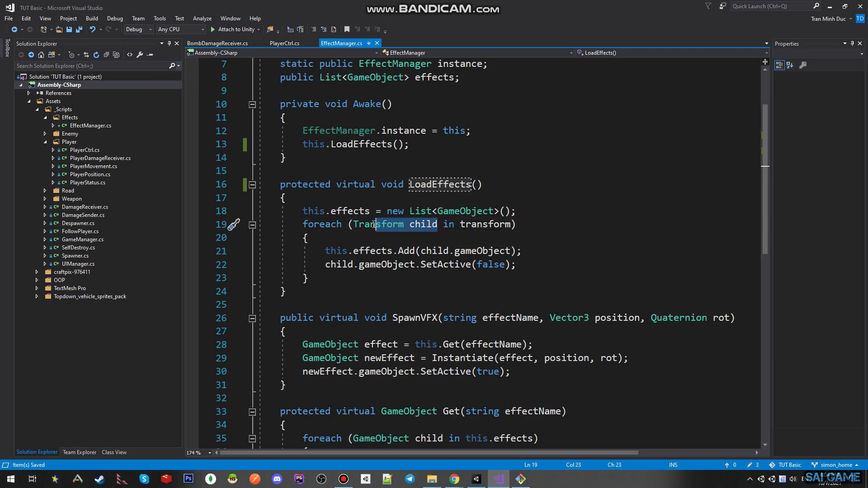
pyautogui.moveTo(438, 225); pyautogui.dragTo(354, 224)
pyautogui.press('Right')
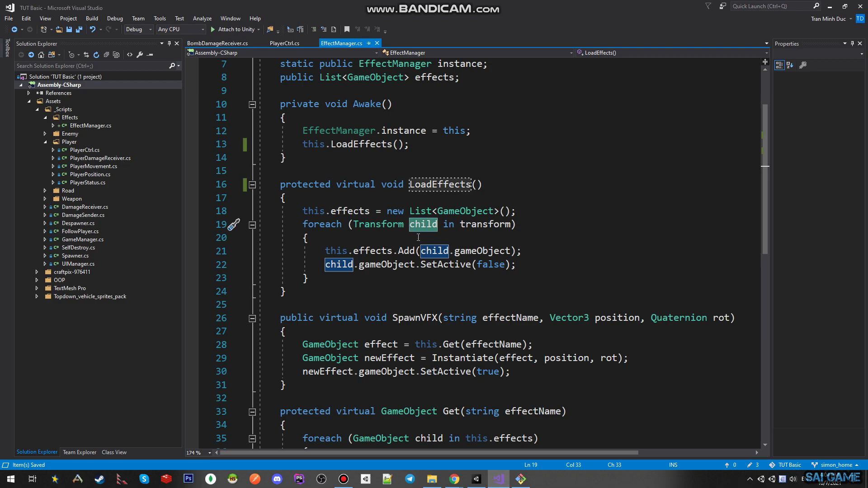
pyautogui.click(476, 479)
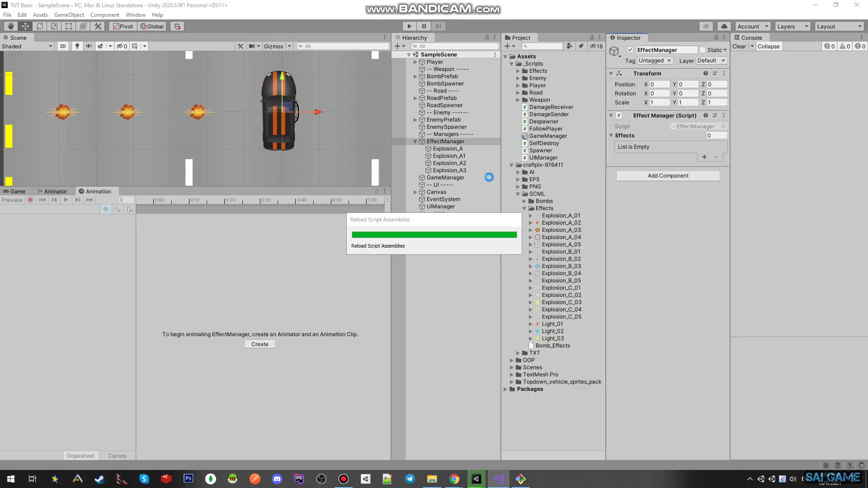
pyautogui.click(498, 479)
pyautogui.click(455, 251)
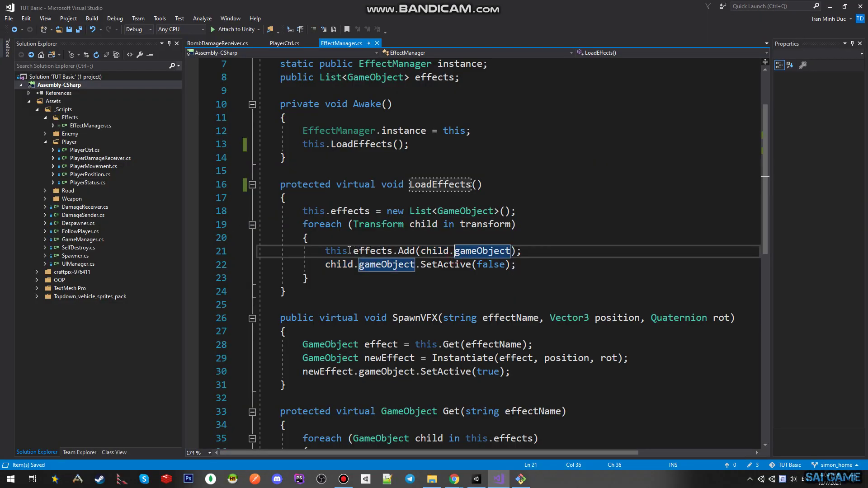
pyautogui.click(422, 225)
pyautogui.click(434, 251)
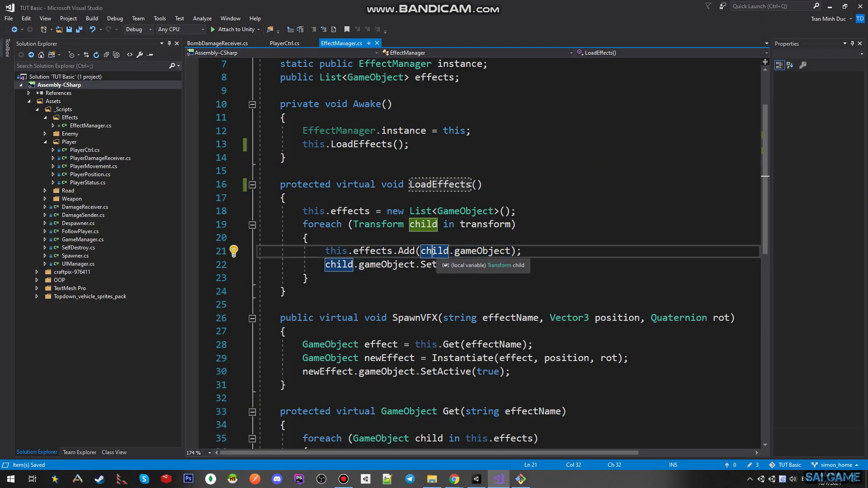
pyautogui.moveTo(333, 252); pyautogui.dragTo(390, 252)
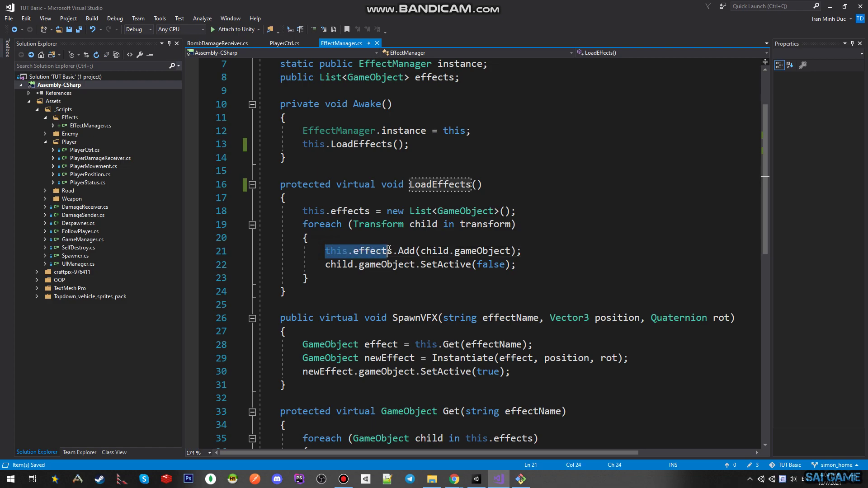
pyautogui.doubleClick(406, 251)
pyautogui.scroll(1, 452, 272)
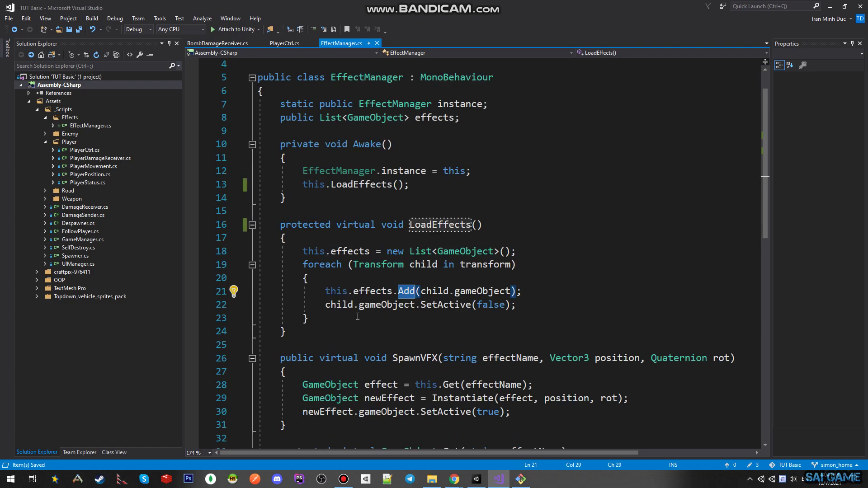
pyautogui.click(425, 291)
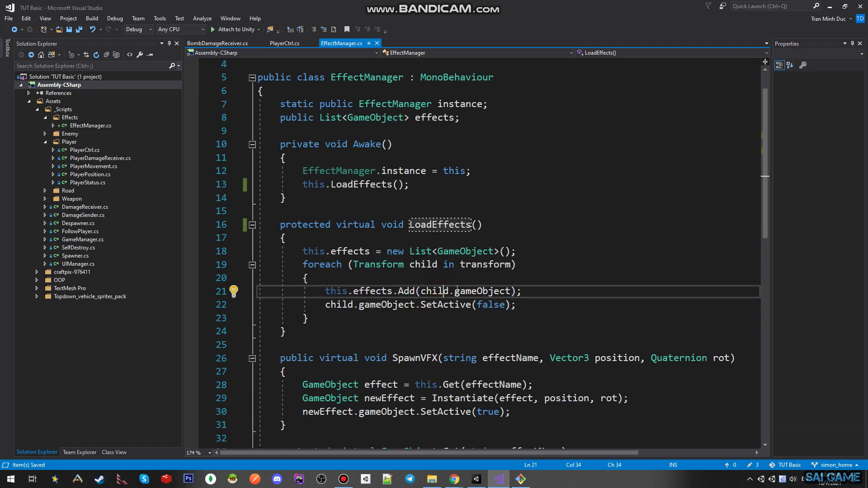
pyautogui.click(364, 266)
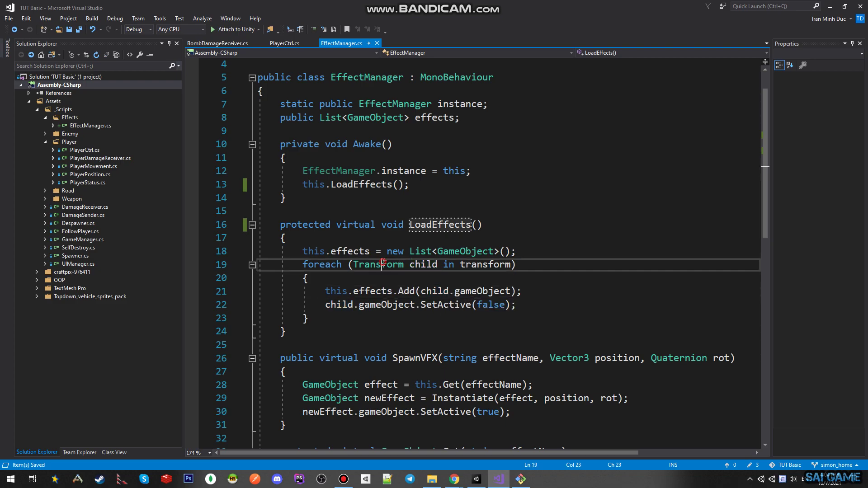
pyautogui.click(482, 265)
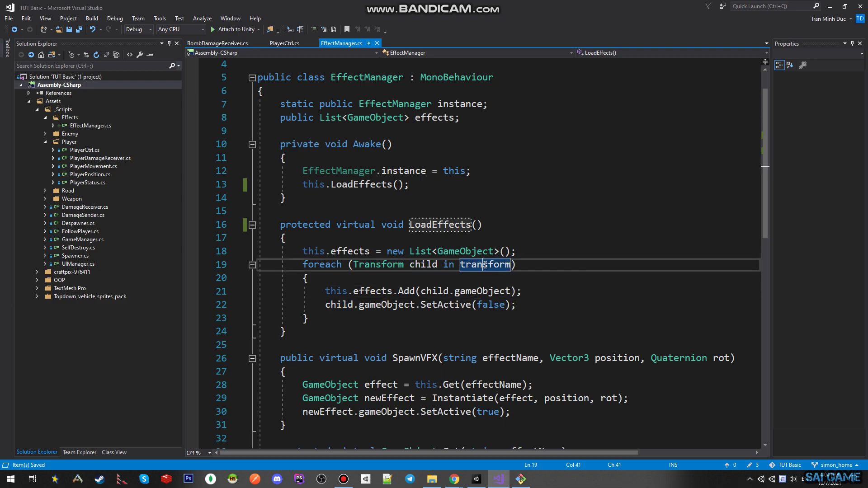
pyautogui.click(378, 266)
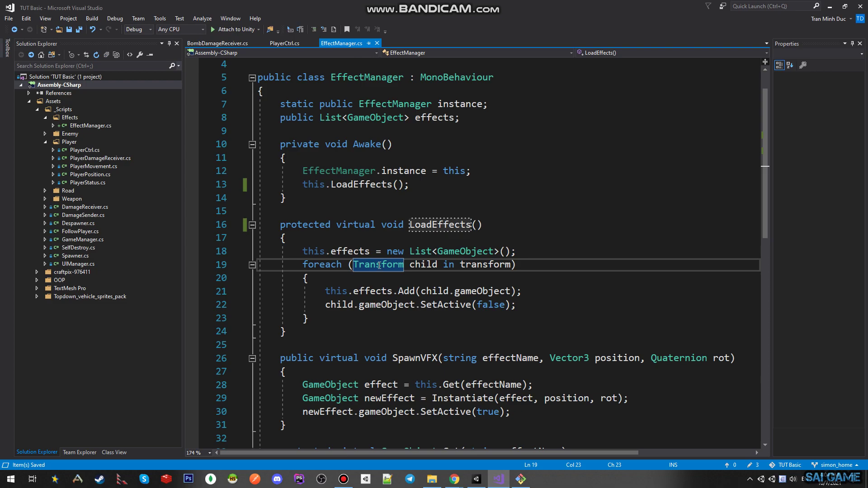
pyautogui.click(437, 291)
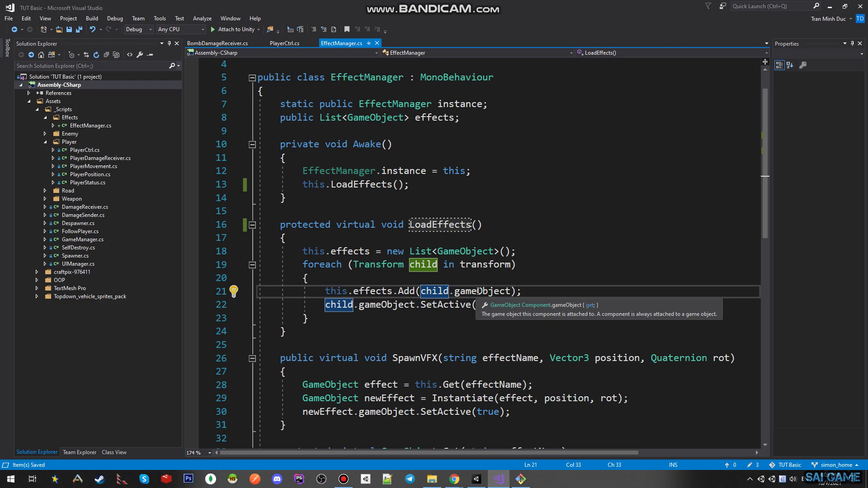
# Try switching the effects list's element type to Transform, then undo it back to GameObject.
pyautogui.doubleClick(378, 264)
pyautogui.hotkey('ctrl', 'c')
pyautogui.doubleClick(375, 118)
pyautogui.hotkey('ctrl', 'v')
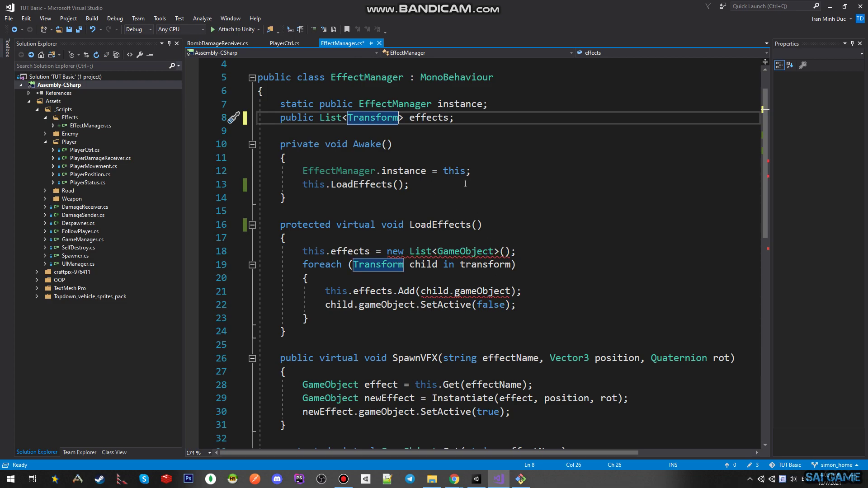
pyautogui.hotkey('ctrl', 'z')
pyautogui.press('Down')
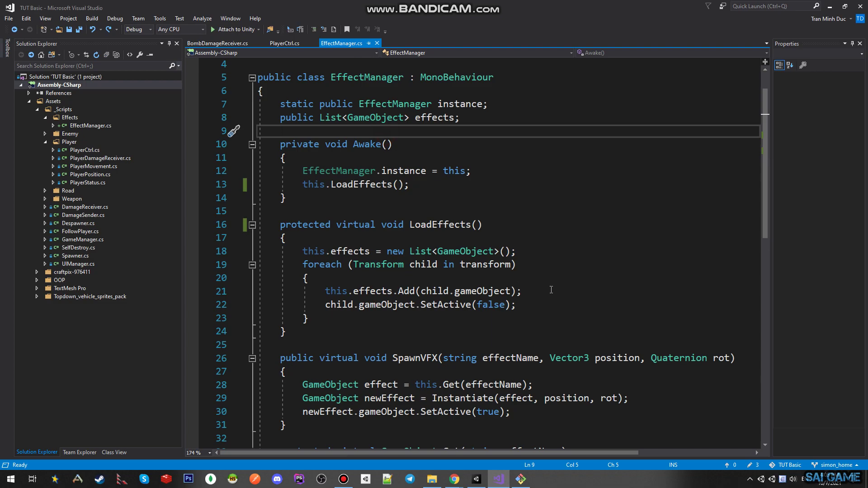
# Check the loop's gameObject and SetActive lines, save EffectManager.cs, and return to Unity.
pyautogui.click(475, 291)
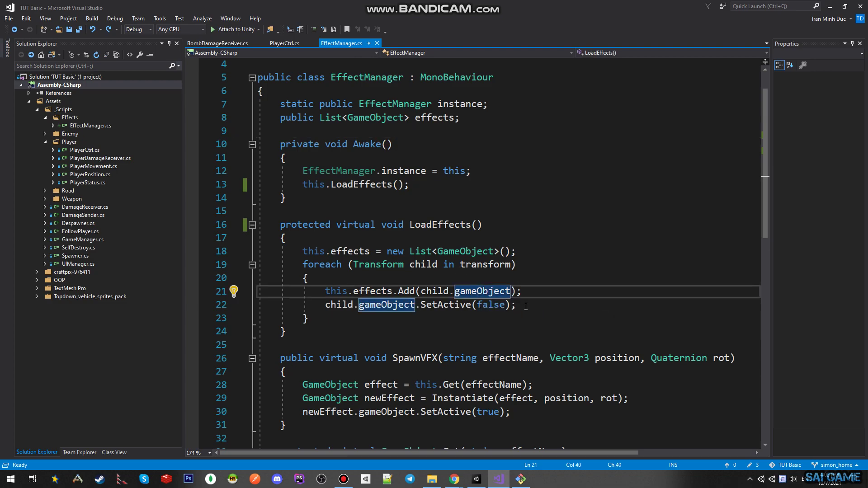
pyautogui.scroll(-1, 497, 301)
pyautogui.click(401, 264)
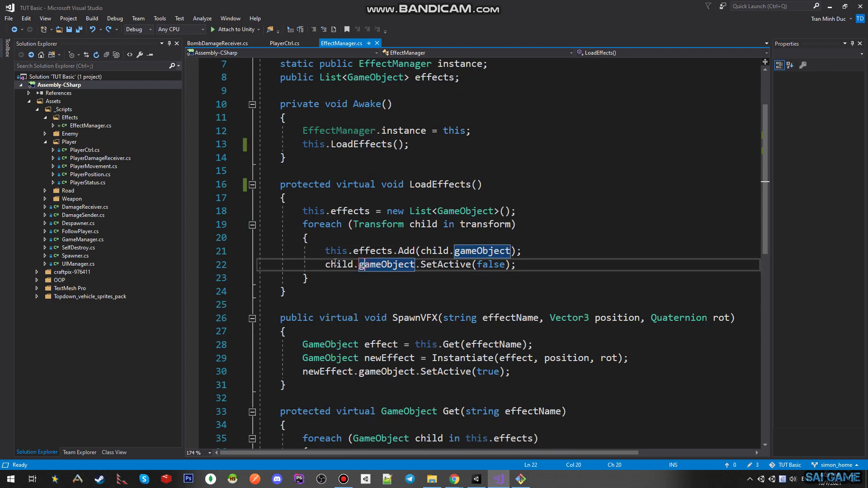
pyautogui.keyDown('shift'); pyautogui.click(325, 264); pyautogui.keyUp('shift')
pyautogui.press('Right')
pyautogui.moveTo(429, 266)
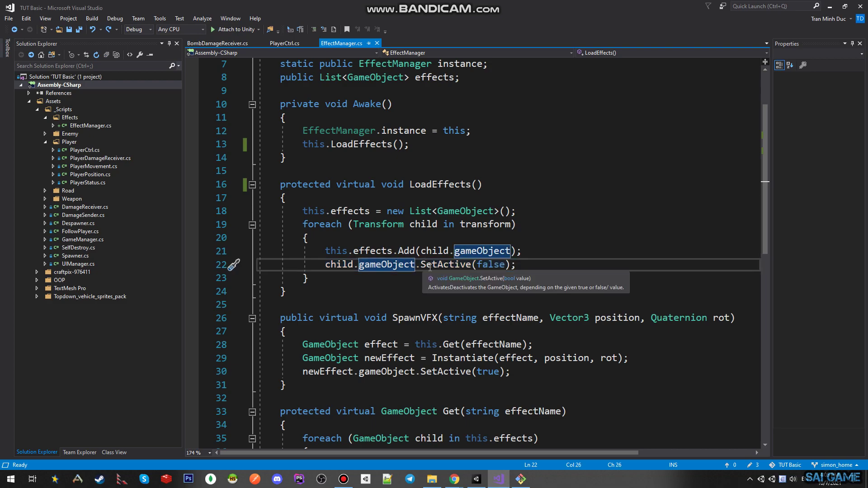
pyautogui.hotkey('ctrl', 's')
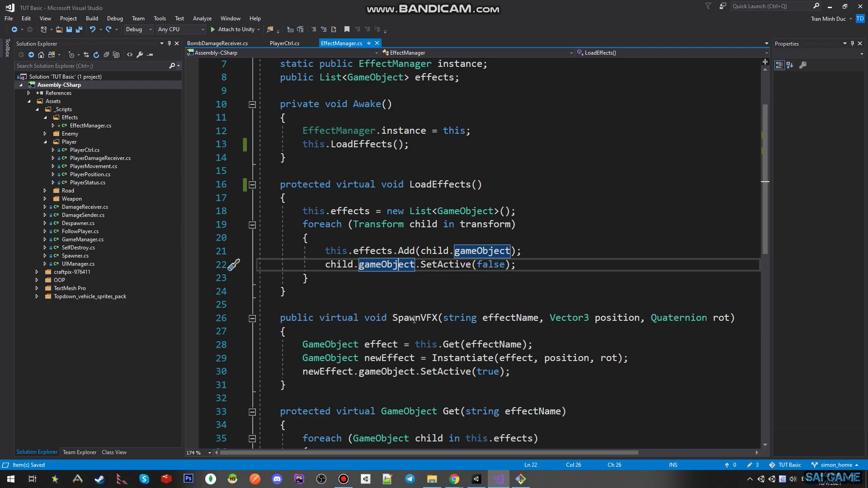
pyautogui.click(477, 479)
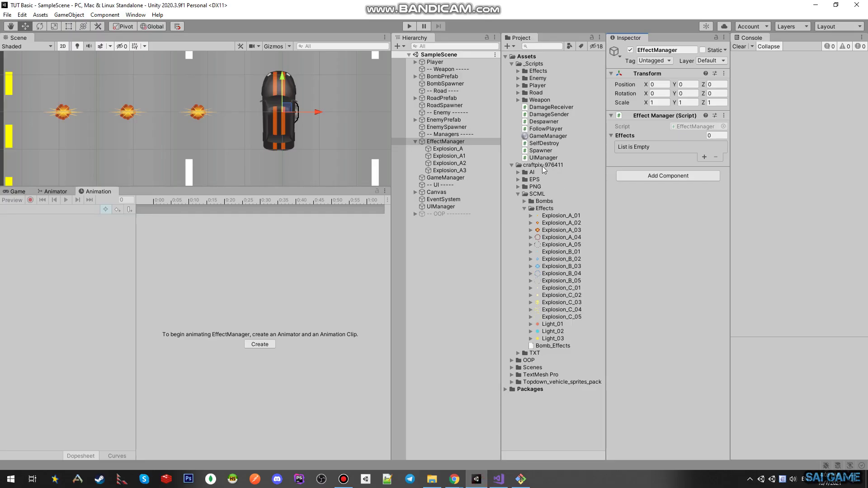
# Play-test with EffectManager selected and check which objects Effects elements 0 and 2 reference.
pyautogui.click(444, 142)
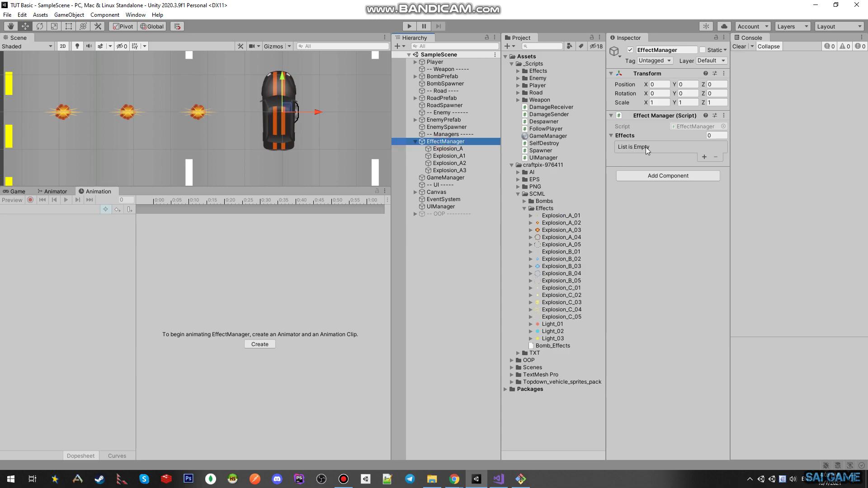
pyautogui.click(409, 27)
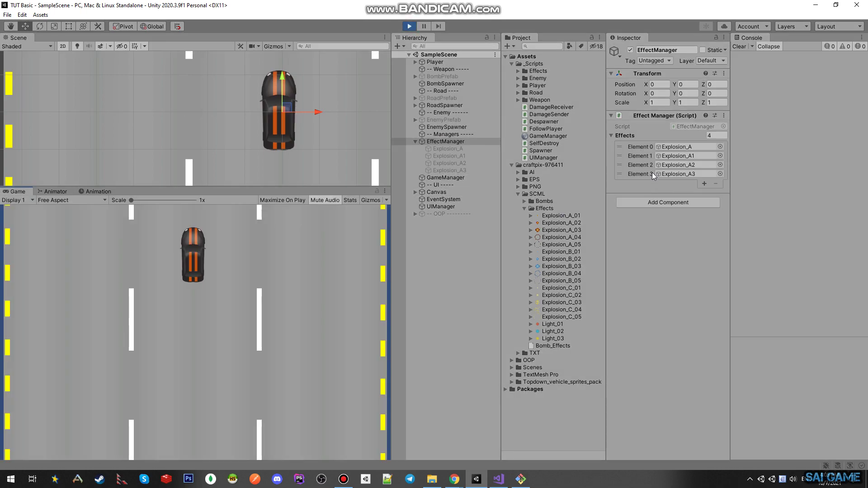
pyautogui.click(685, 164)
pyautogui.click(676, 146)
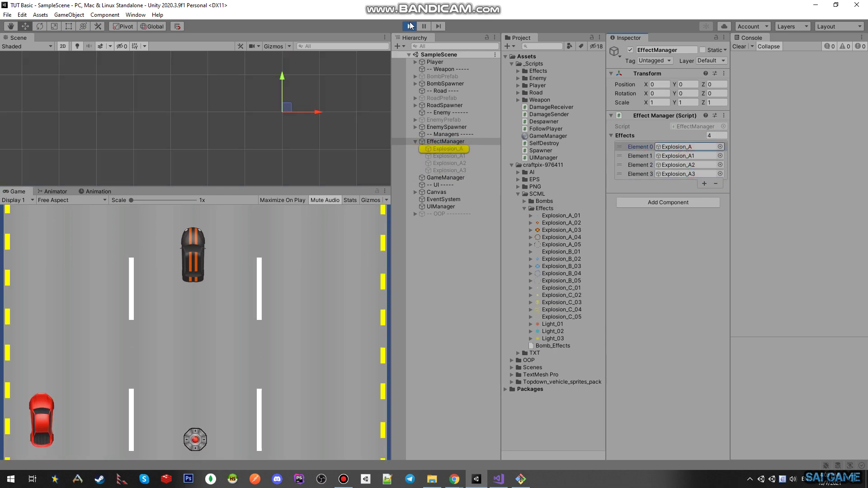
pyautogui.hotkey('ctrl', 'p')
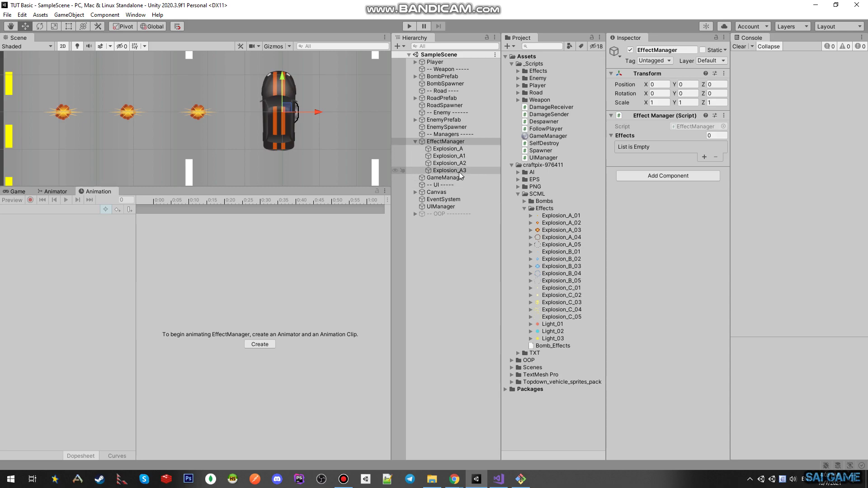
# Delete Explosion_A3 and play-test the Effects list again.
pyautogui.click(459, 170)
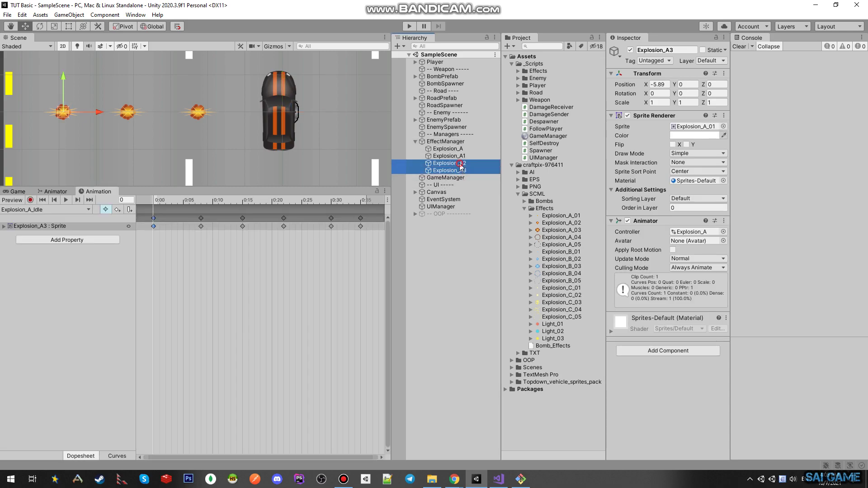
pyautogui.press('Delete')
pyautogui.click(452, 143)
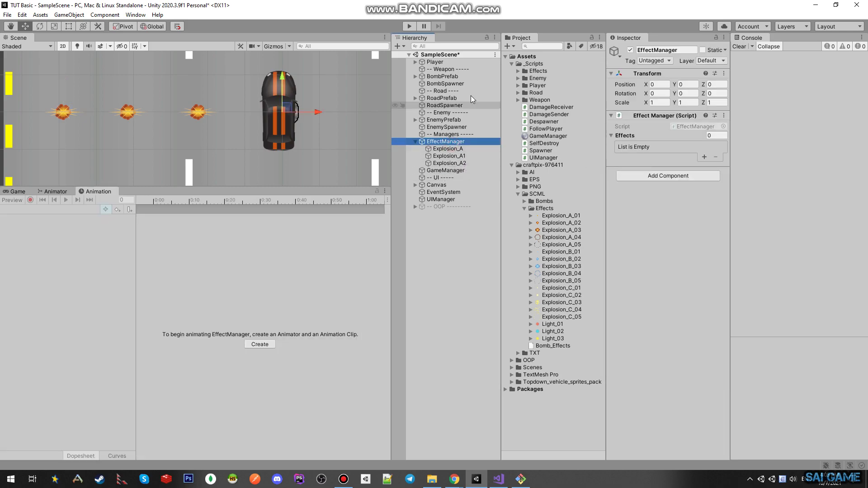
pyautogui.hotkey('ctrl', 'p')
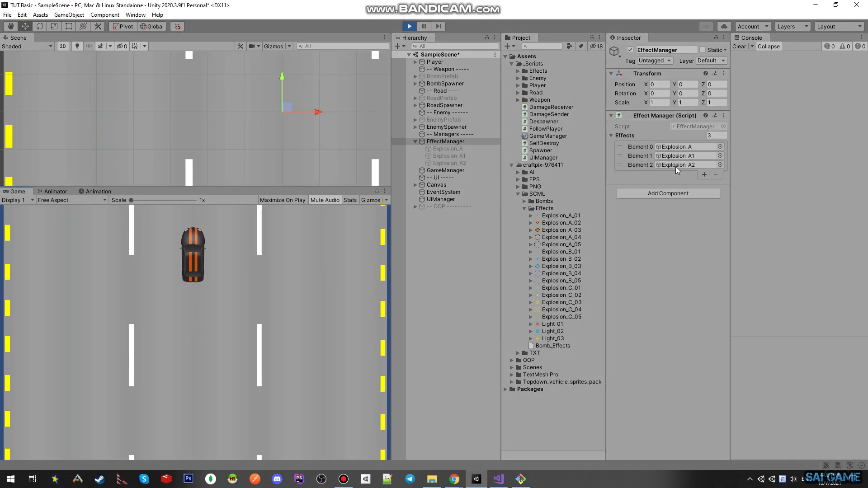
pyautogui.hotkey('ctrl', 'p')
# Rename the Explosion_A2 copy to Explosion_A4 and play-test so Effects lists four explosions.
pyautogui.click(466, 169)
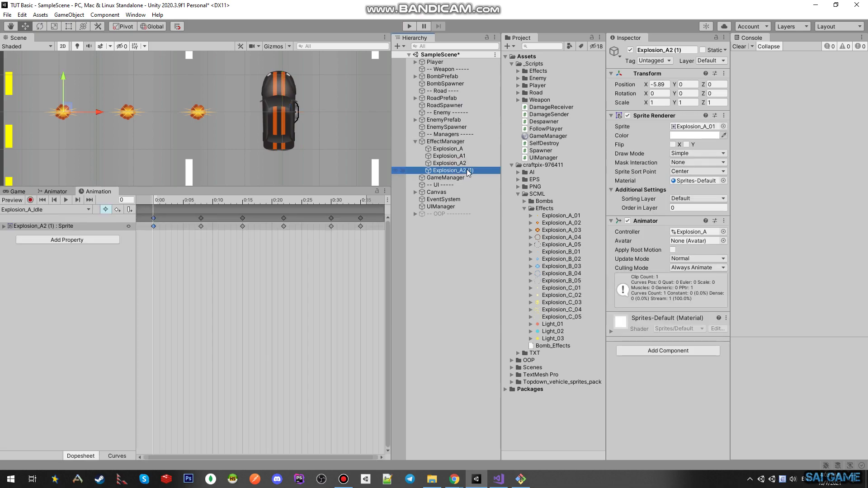
pyautogui.click(466, 170)
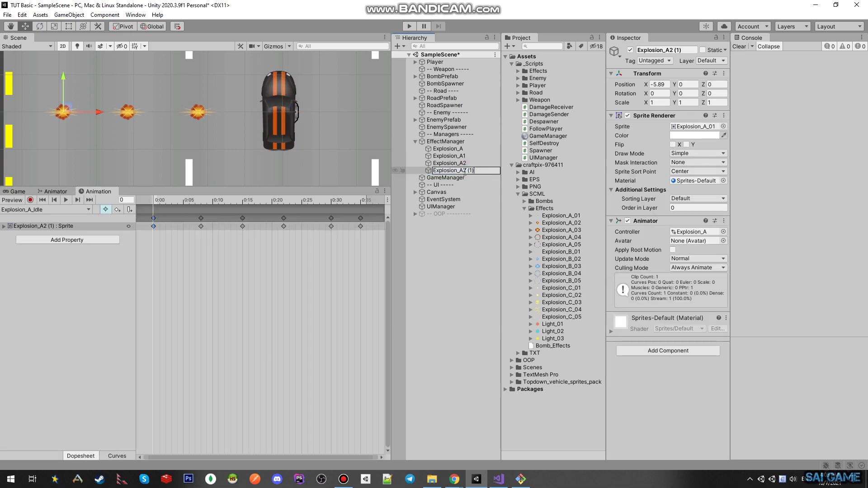
pyautogui.press('BackSpace')
pyautogui.press('BackSpace')
pyautogui.press('BackSpace')
pyautogui.write('4')
pyautogui.press('Return')
pyautogui.click(450, 142)
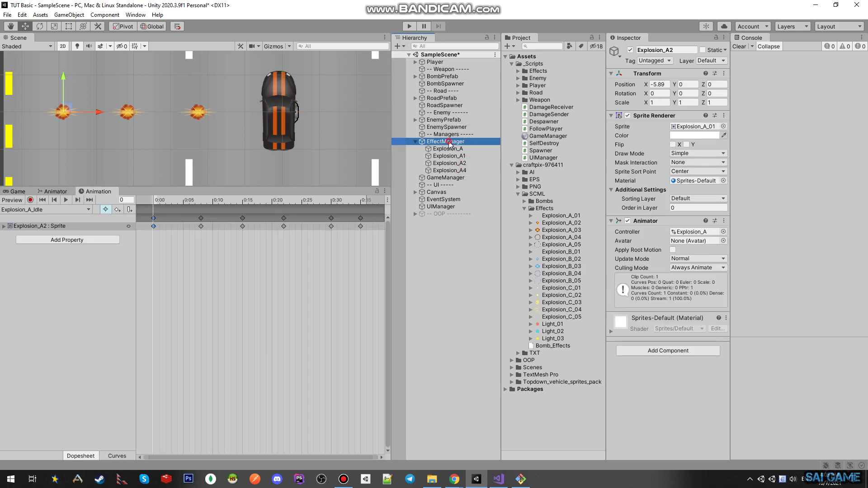
pyautogui.hotkey('ctrl', 'p')
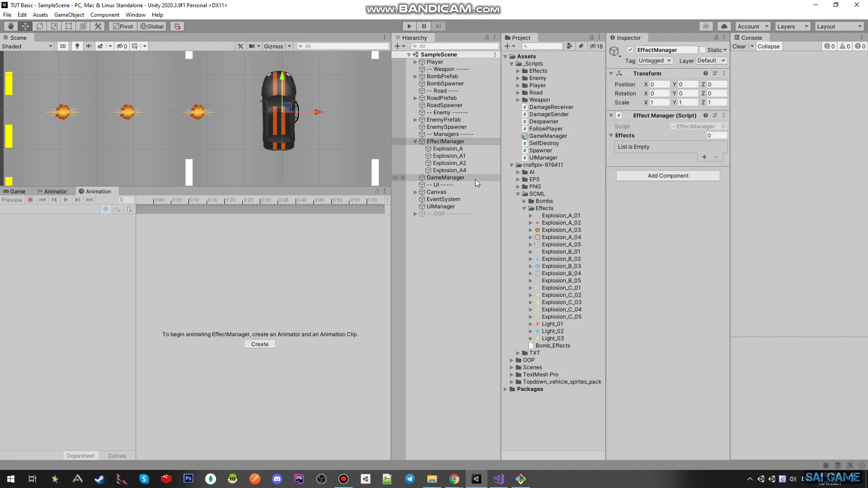
pyautogui.hotkey('alt', 'Tab')
# Review LoadEffects and pick out SpawnVFX's effectName parameter.
pyautogui.moveTo(318, 294); pyautogui.dragTo(258, 184)
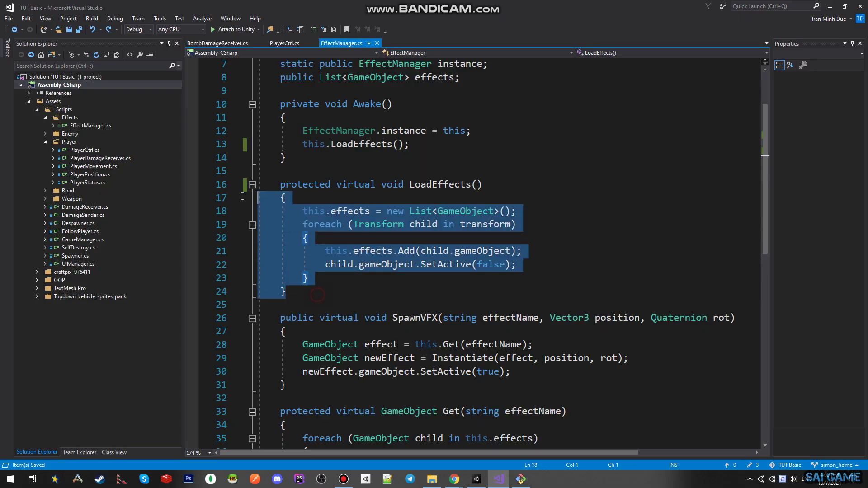
pyautogui.scroll(-3, 459, 253)
pyautogui.scroll(1, 459, 253)
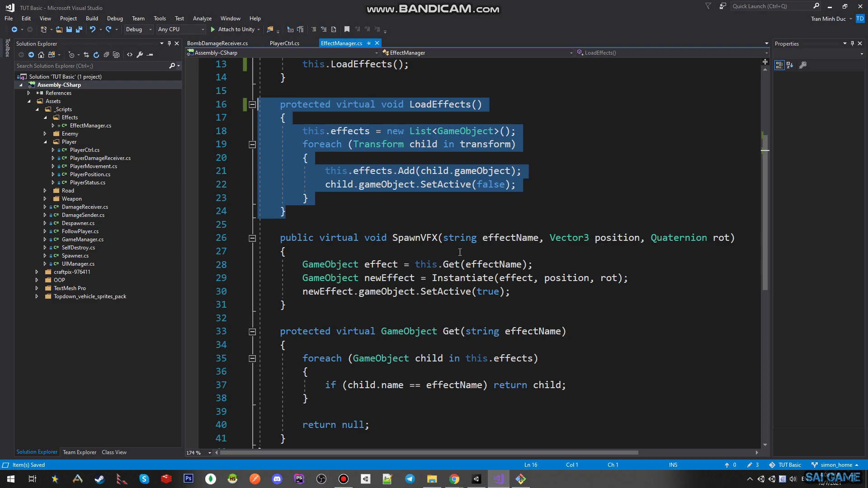
pyautogui.click(412, 239)
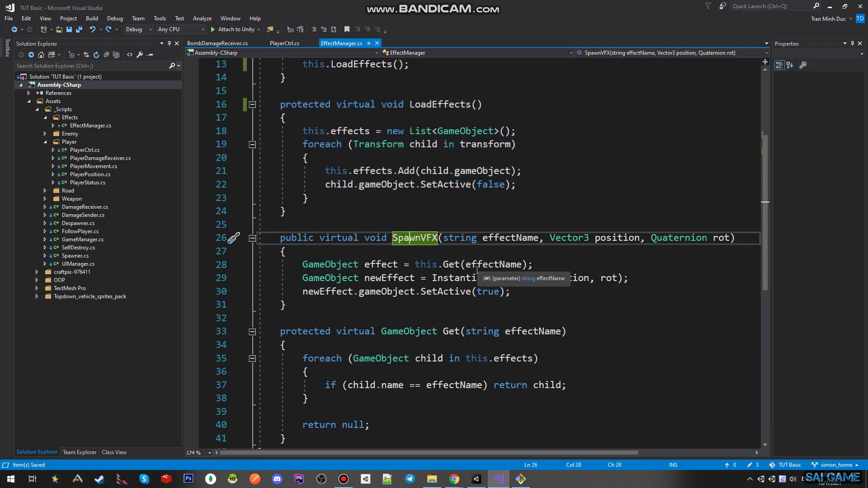
pyautogui.scroll(1, 479, 268)
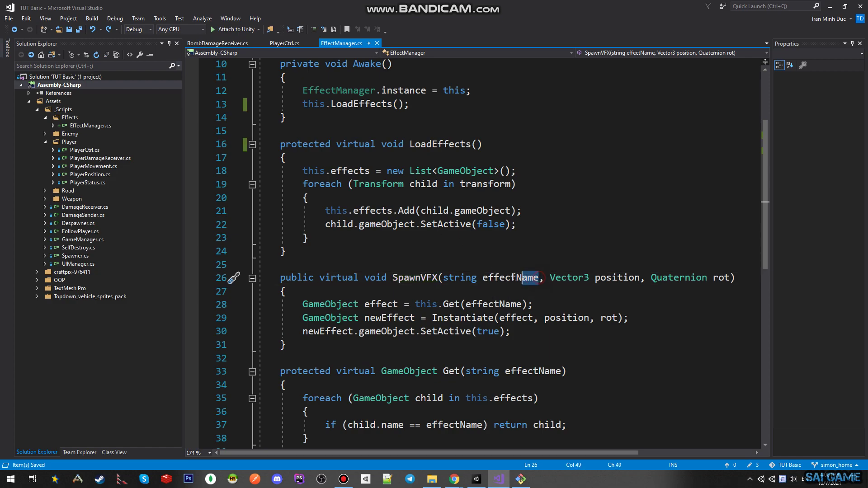
pyautogui.moveTo(539, 278); pyautogui.dragTo(482, 278)
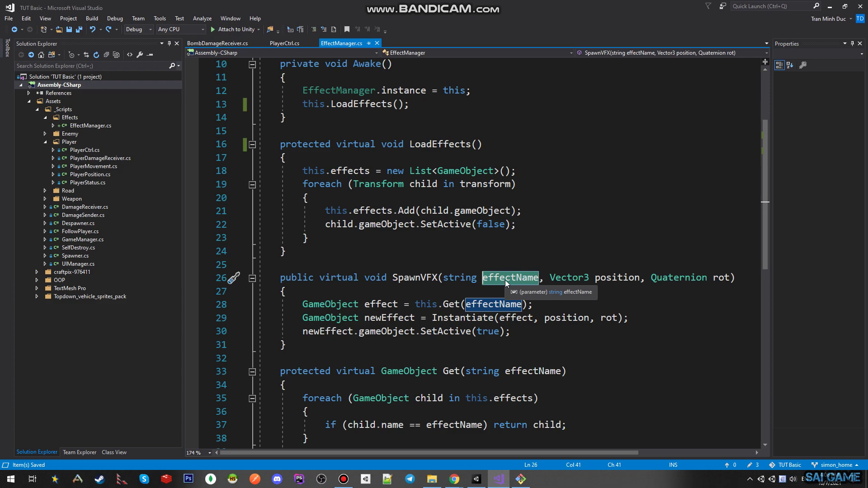
# Try an "Explosion_A" default for effectName, copying the name from Unity, then remove it.
pyautogui.hotkey('alt', 'Tab')
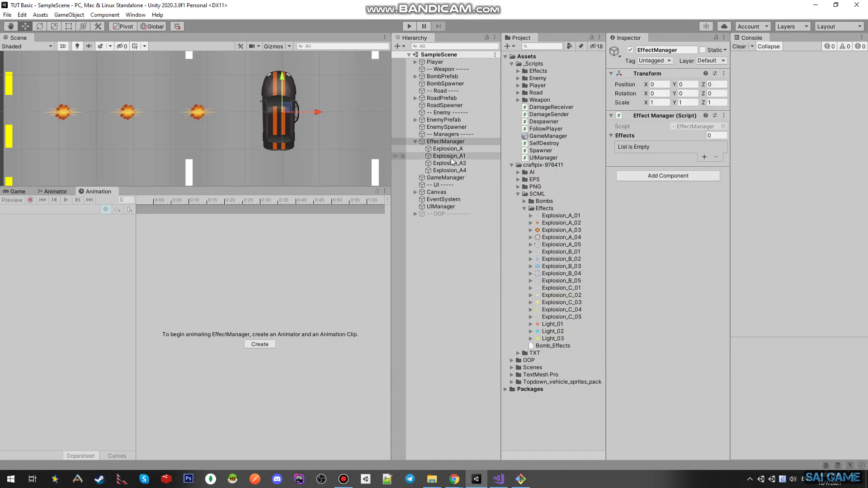
pyautogui.click(448, 149)
pyautogui.press('F2')
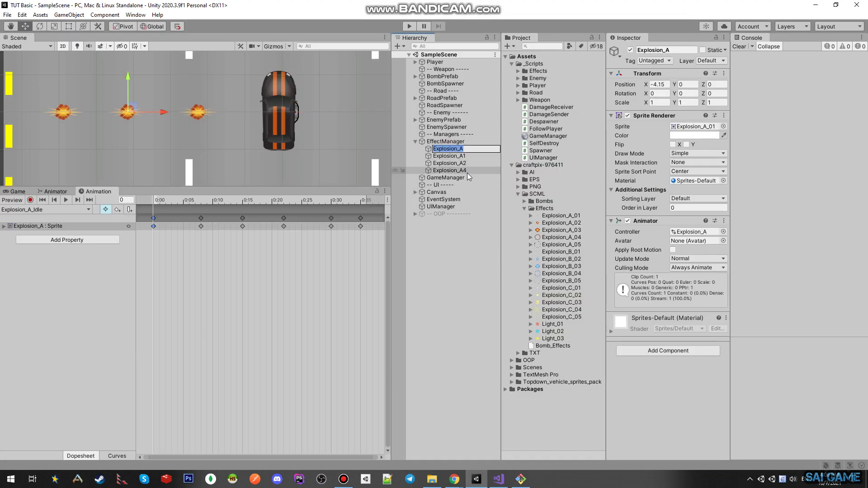
pyautogui.press('Escape')
pyautogui.hotkey('alt', 'Tab')
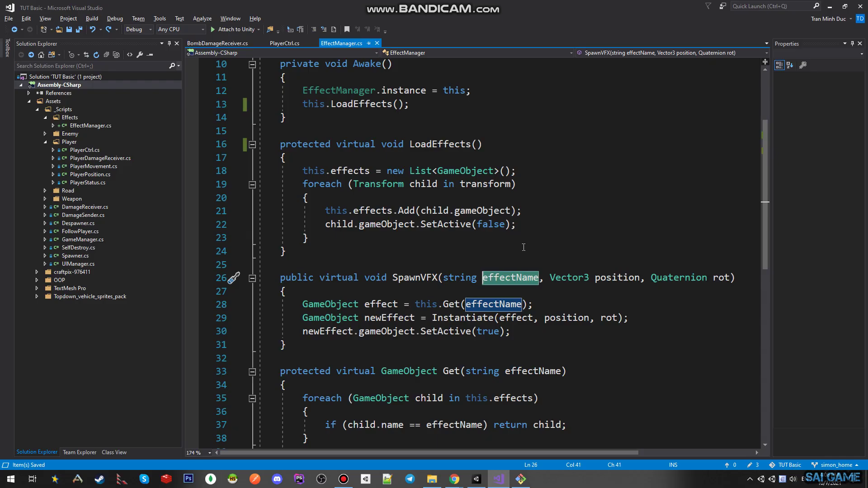
pyautogui.write('= "')
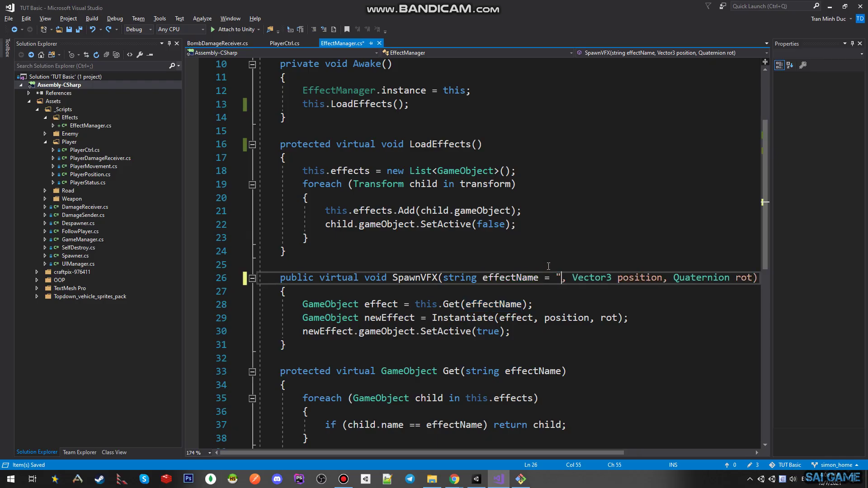
pyautogui.write('Explosion_A"')
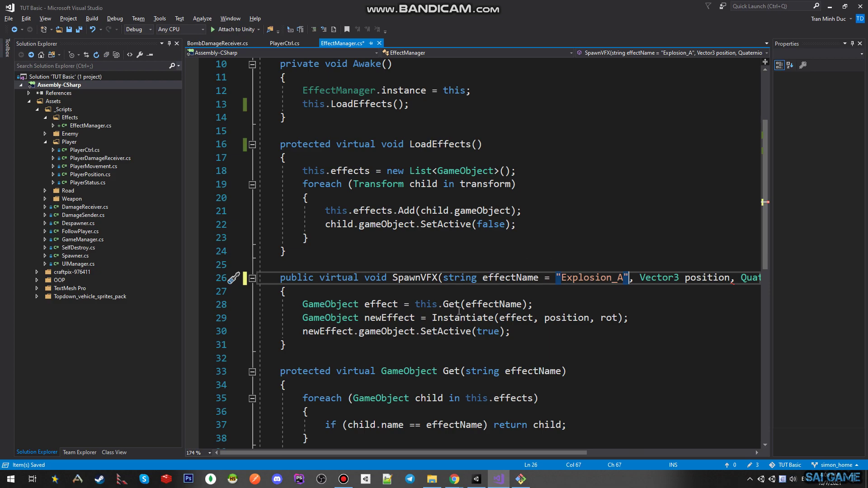
pyautogui.moveTo(629, 277); pyautogui.dragTo(542, 277)
pyautogui.press('Delete')
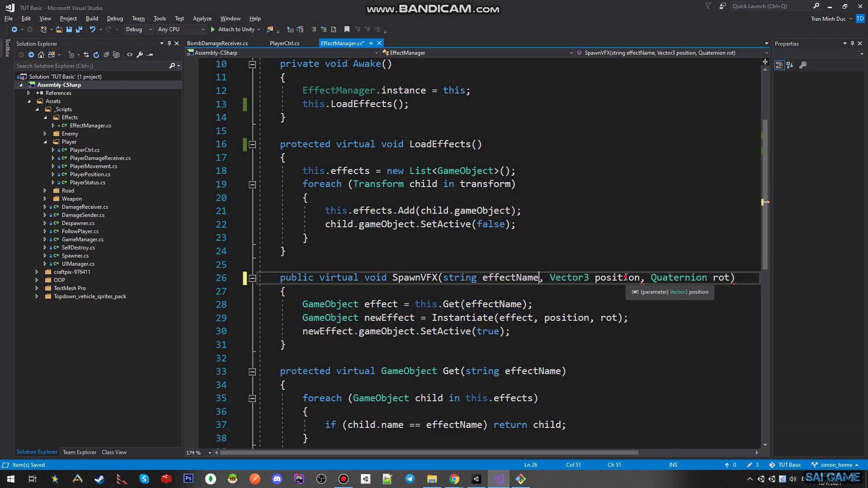
# Inspect SpawnVFX's position and rot parameters and its this.Get(effectName) call.
pyautogui.click(624, 278)
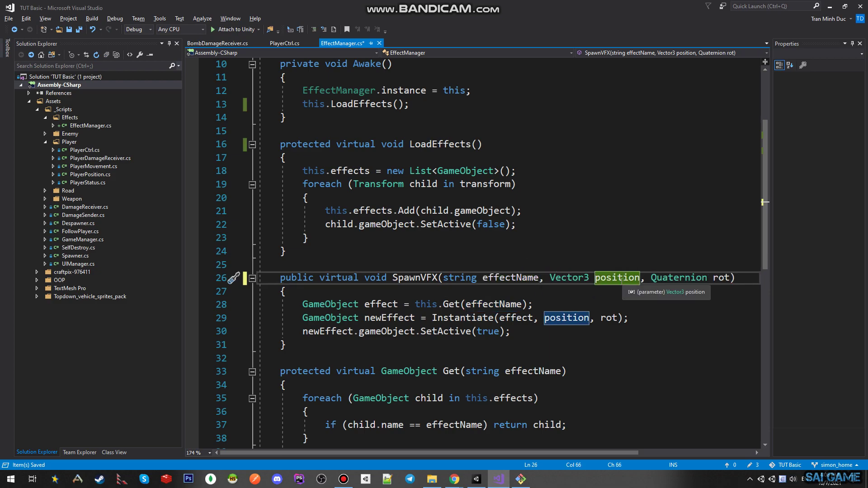
pyautogui.click(718, 278)
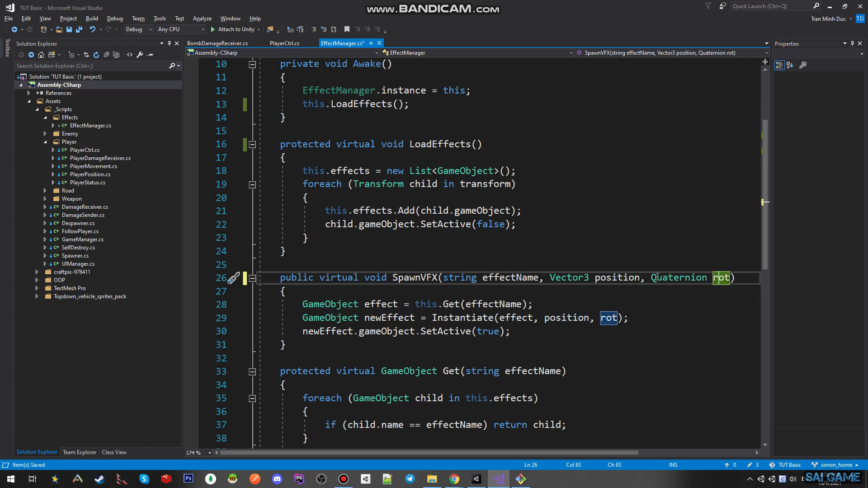
pyautogui.click(493, 301)
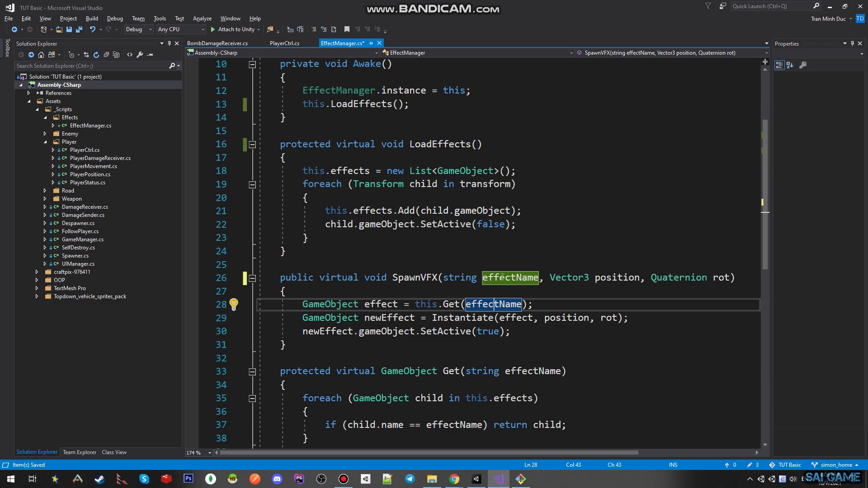
pyautogui.scroll(-1, 497, 292)
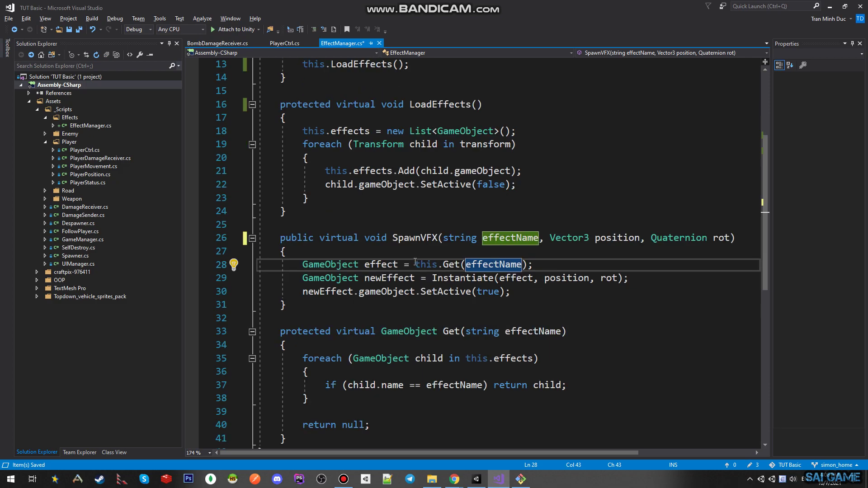
pyautogui.moveTo(415, 264); pyautogui.dragTo(534, 264)
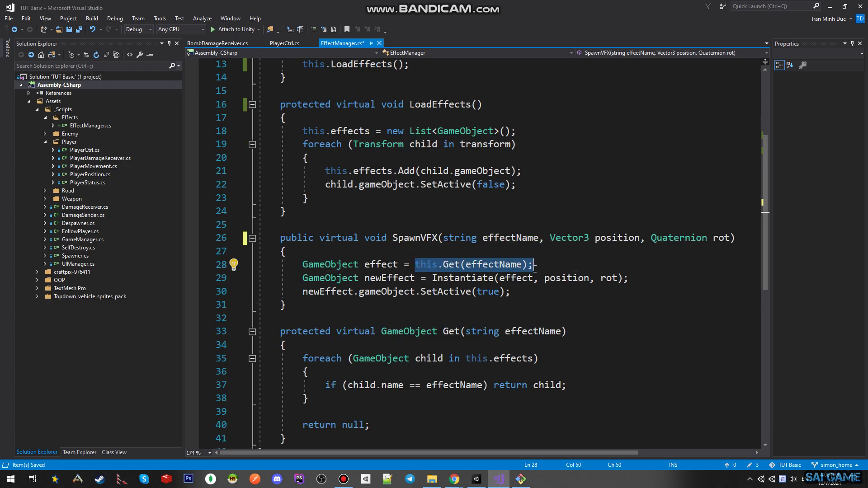
pyautogui.scroll(-3, 534, 269)
pyautogui.click(451, 144)
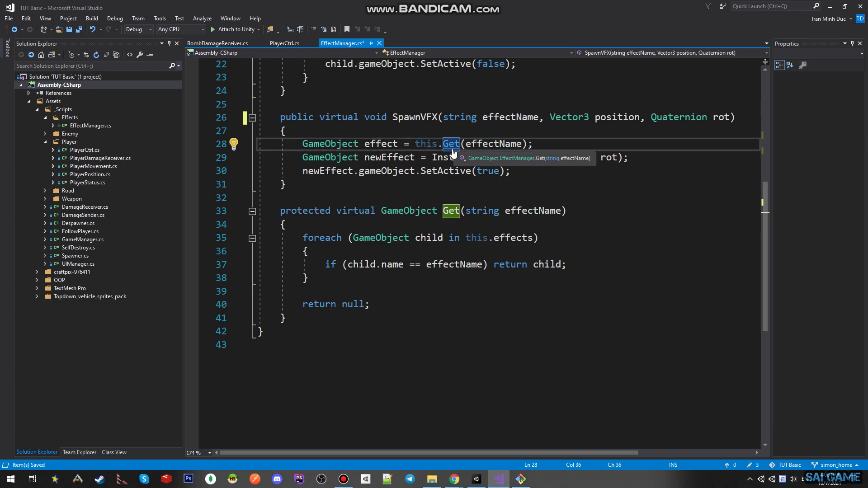
pyautogui.scroll(1, 452, 145)
# Walk through the Get method's loop over this.effects down to its return null.
pyautogui.click(458, 257)
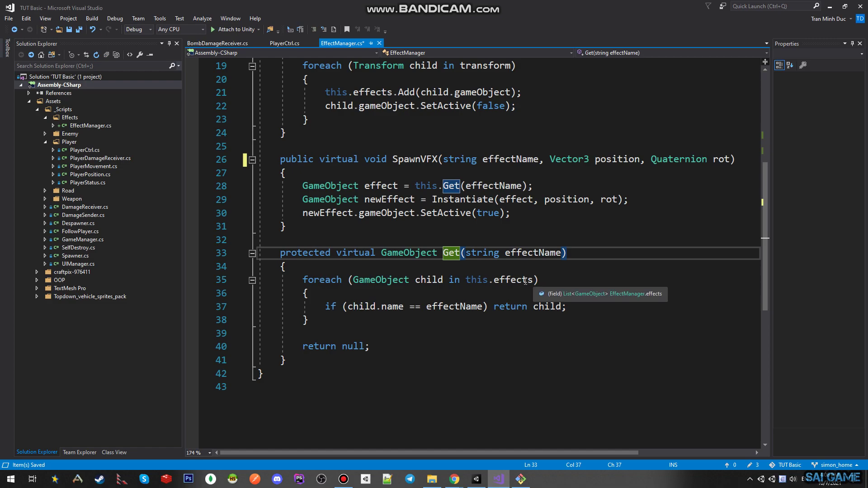
pyautogui.moveTo(533, 280); pyautogui.dragTo(466, 280)
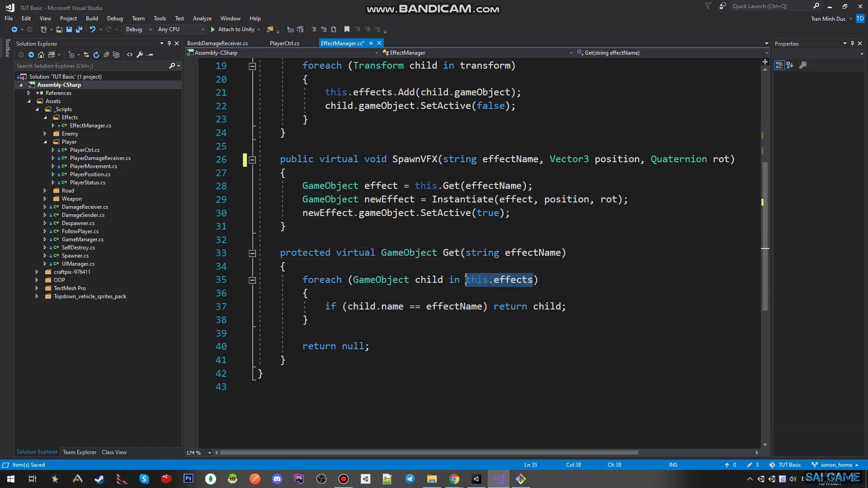
pyautogui.click(506, 281)
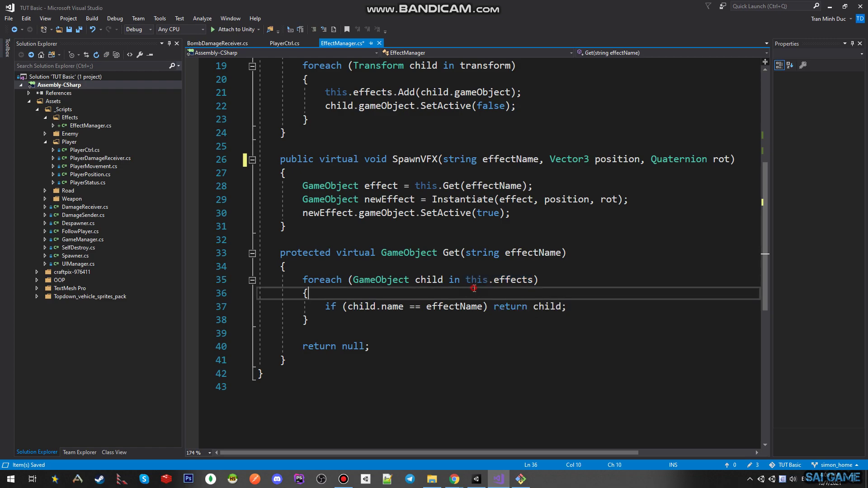
pyautogui.scroll(1, 524, 288)
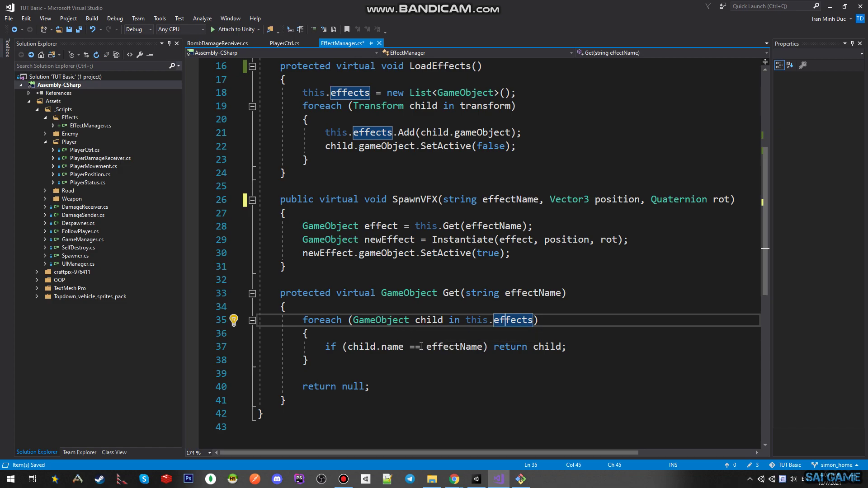
pyautogui.keyDown('ctrl'); pyautogui.click(375, 348); pyautogui.keyUp('ctrl')
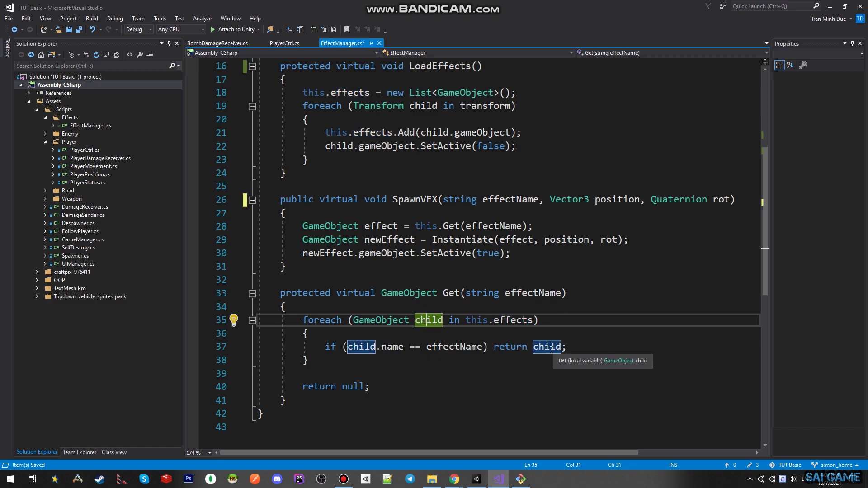
pyautogui.click(358, 387)
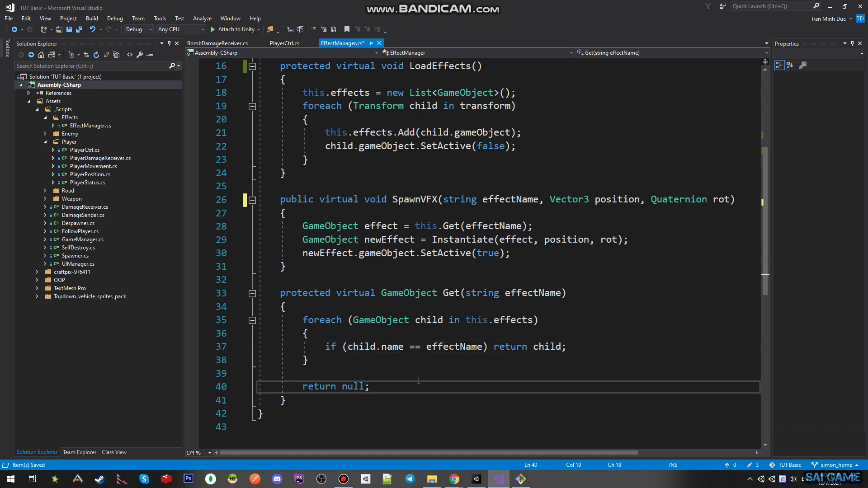
# Trim the trailing 1 so the first explosion child is named Explosion_A.
pyautogui.hotkey('alt', 'Tab')
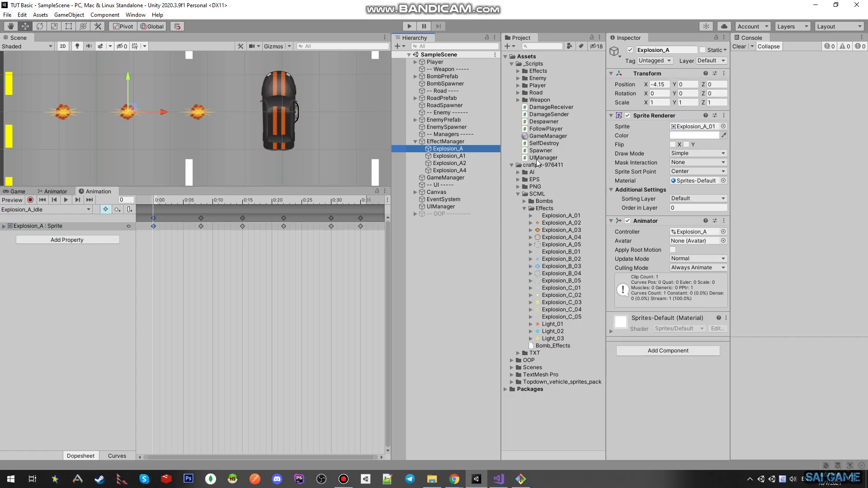
pyautogui.click(452, 156)
pyautogui.press('F2')
pyautogui.moveTo(463, 156); pyautogui.dragTo(479, 170)
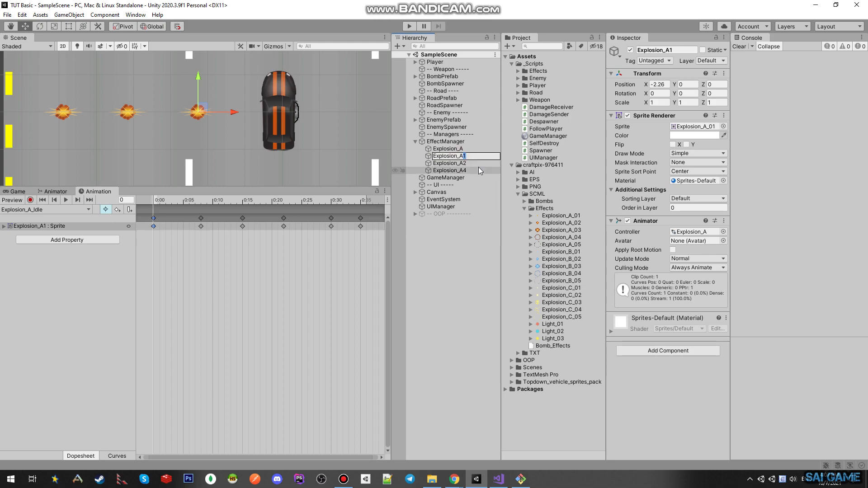
pyautogui.click(464, 170)
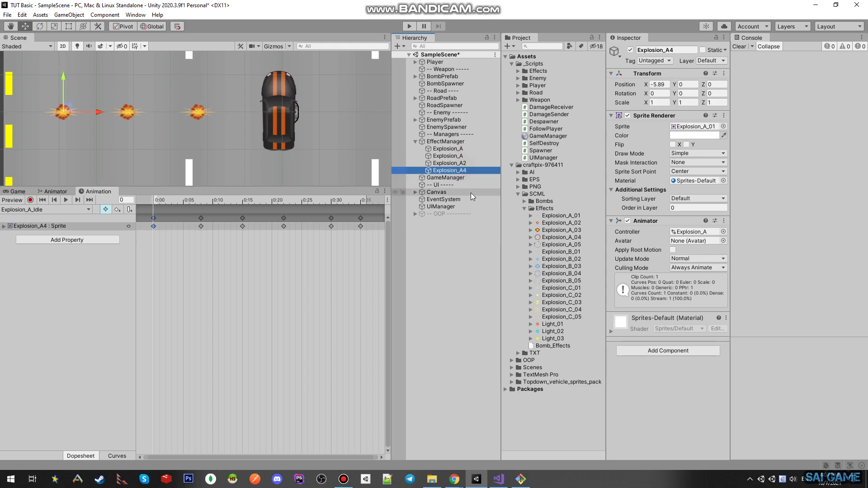
# Rename the second Explosion_A child under EffectManager to Explosion_A1.
pyautogui.click(454, 151)
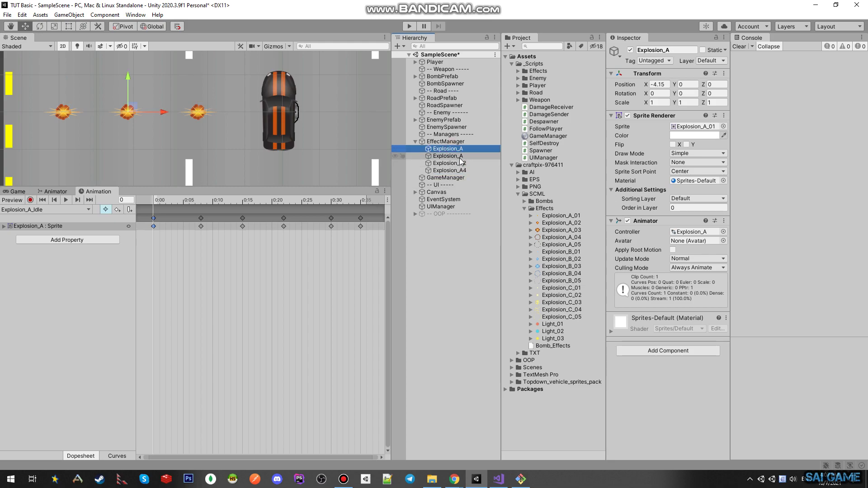
pyautogui.click(459, 158)
pyautogui.click(463, 158)
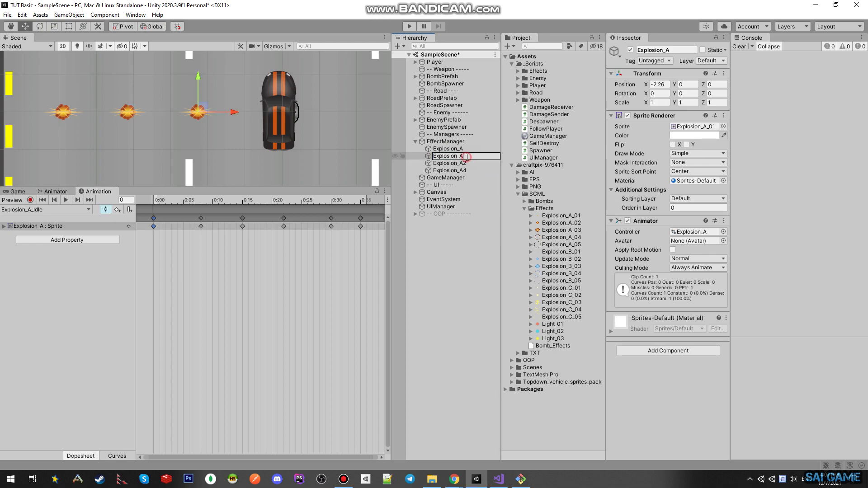
pyautogui.write('1')
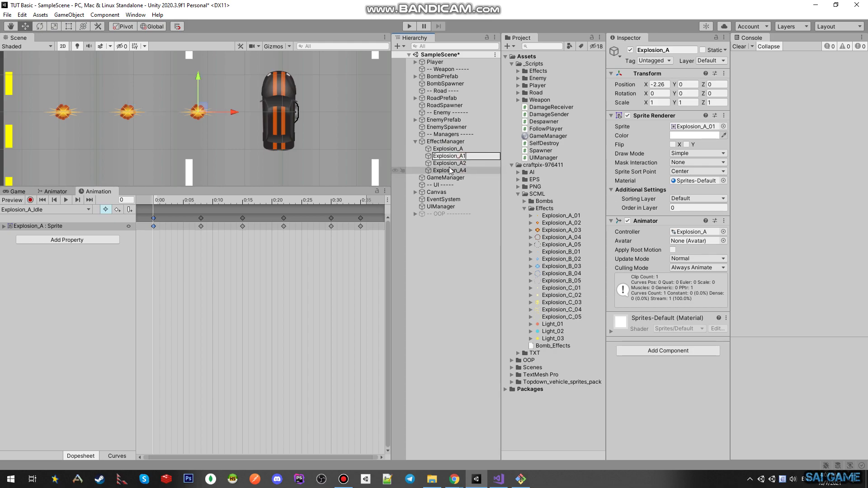
pyautogui.click(459, 170)
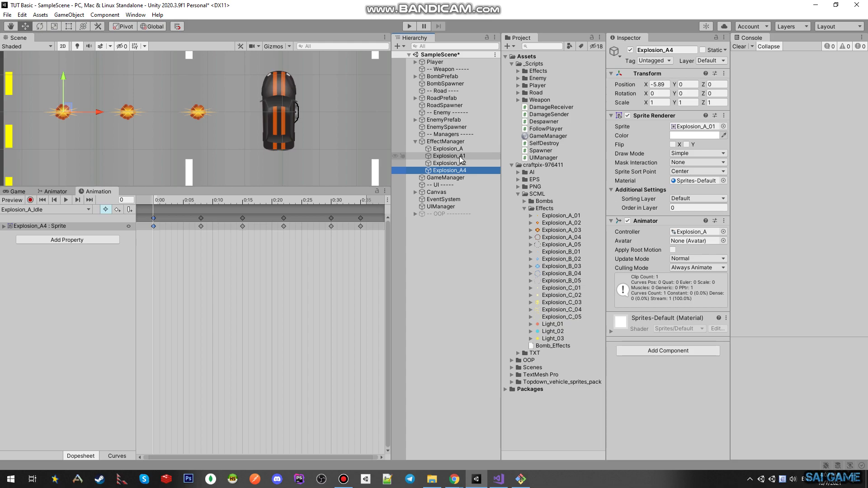
pyautogui.hotkey('alt', 'Tab')
# Save EffectManager.cs and review SpawnVFX's Instantiate (position, rot) and SetActive(true) lines.
pyautogui.click(372, 282)
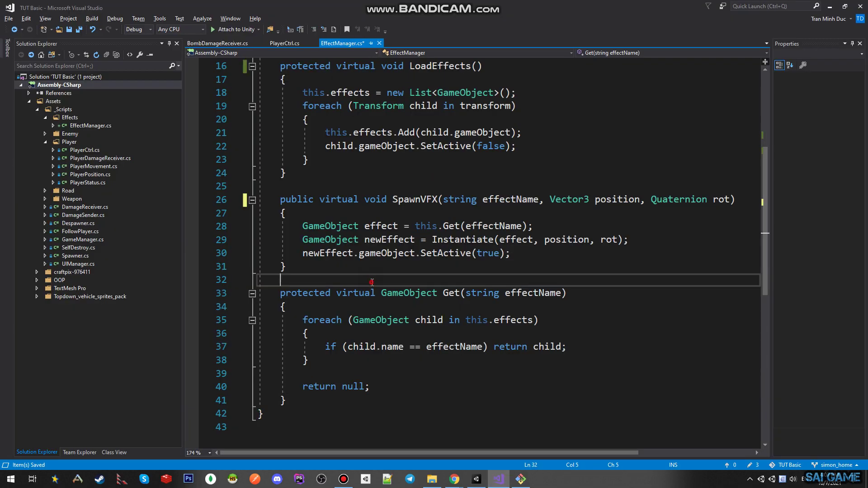
pyautogui.click(430, 272)
pyautogui.hotkey('ctrl', 's')
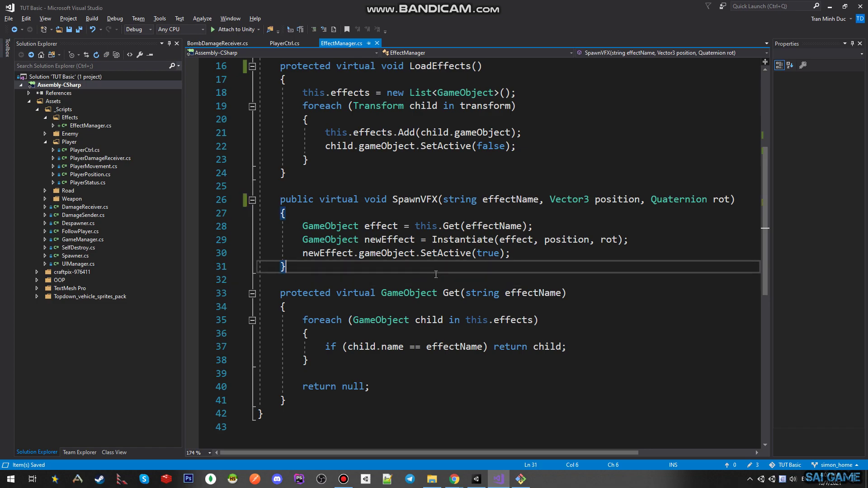
pyautogui.scroll(1, 440, 271)
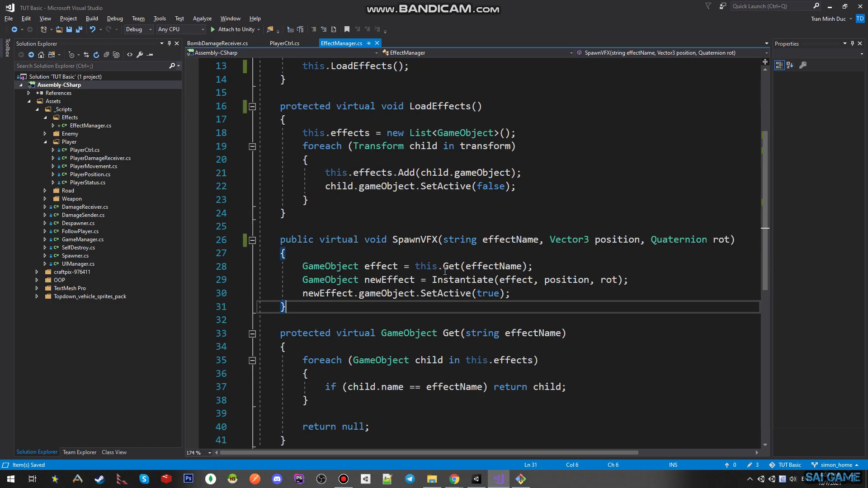
pyautogui.click(379, 266)
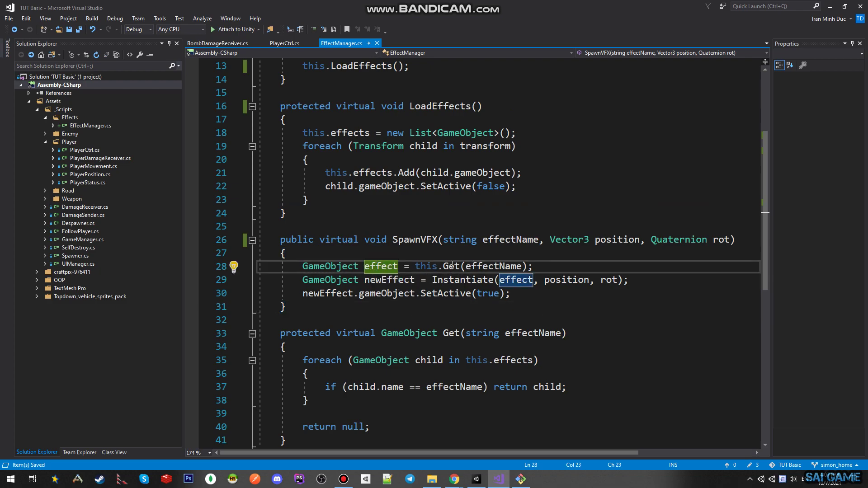
pyautogui.hotkey('shift', 'Right')
pyautogui.hotkey('shift', 'Right')
pyautogui.hotkey('shift', 'Right')
pyautogui.click(454, 280)
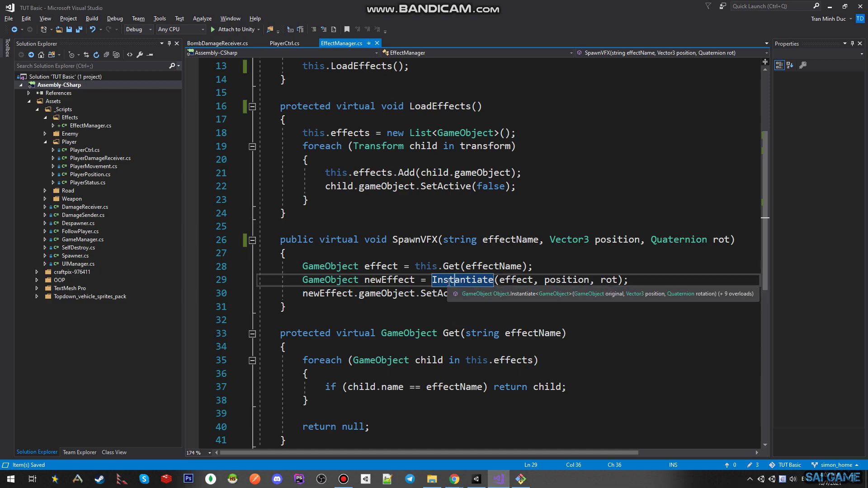
pyautogui.moveTo(303, 284); pyautogui.dragTo(628, 281)
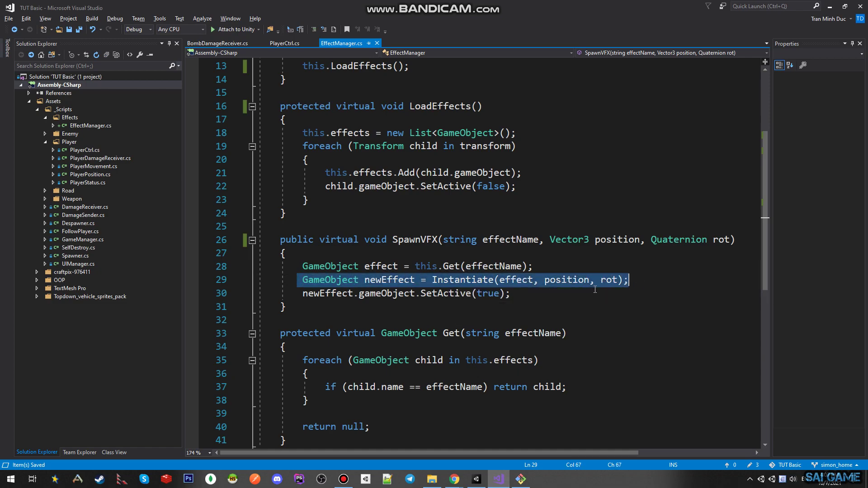
pyautogui.doubleClick(566, 280)
pyautogui.doubleClick(606, 280)
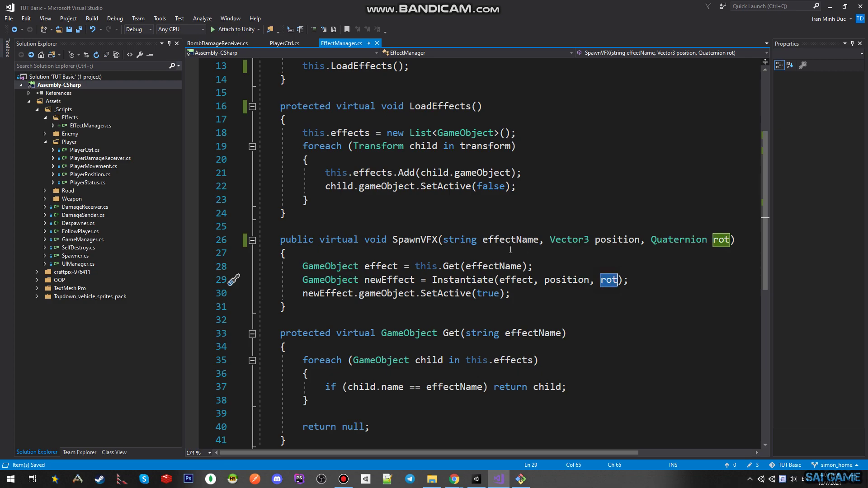
pyautogui.moveTo(299, 294); pyautogui.dragTo(513, 294)
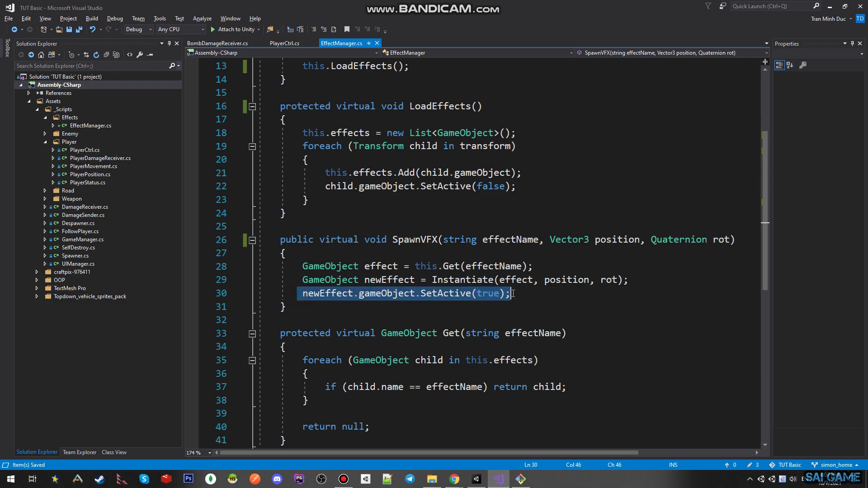
pyautogui.click(533, 297)
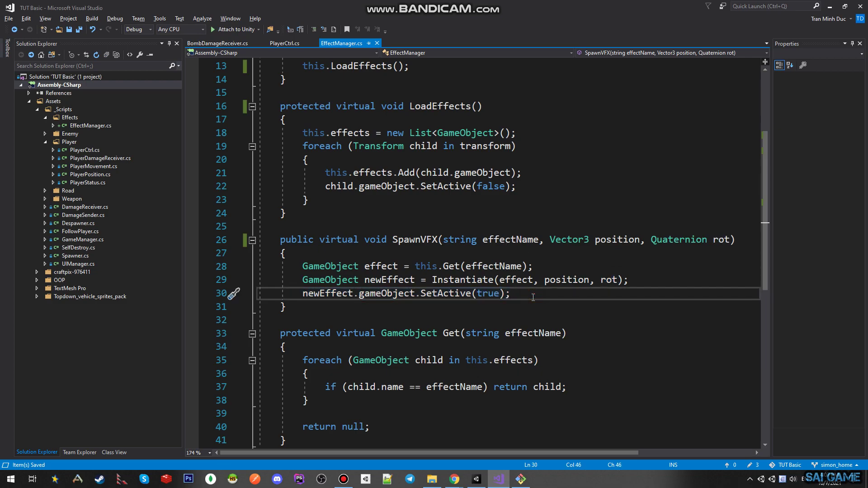
# Find all references to SpawnVFX, close the results, and save the script again.
pyautogui.click(422, 240)
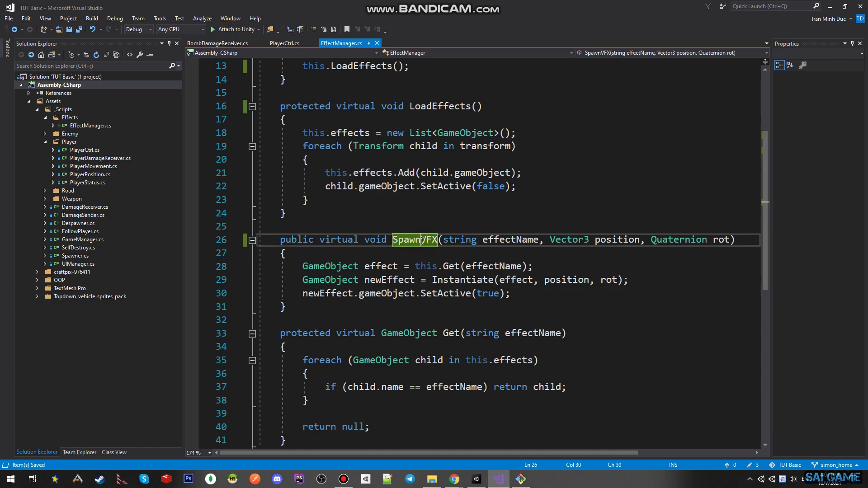
pyautogui.rightClick(418, 240)
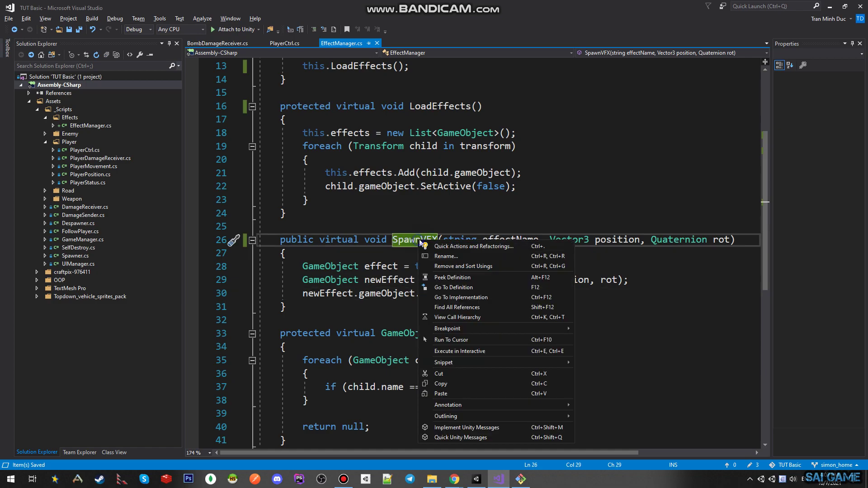
pyautogui.click(458, 306)
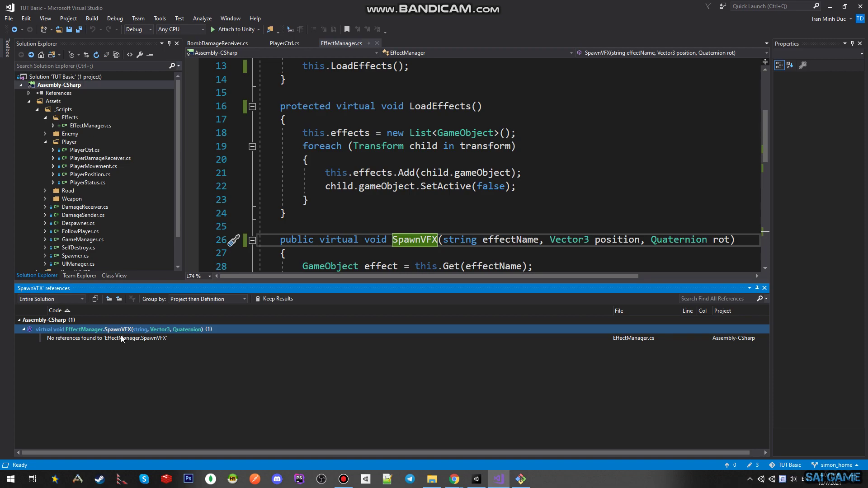
pyautogui.scroll(-1, 463, 231)
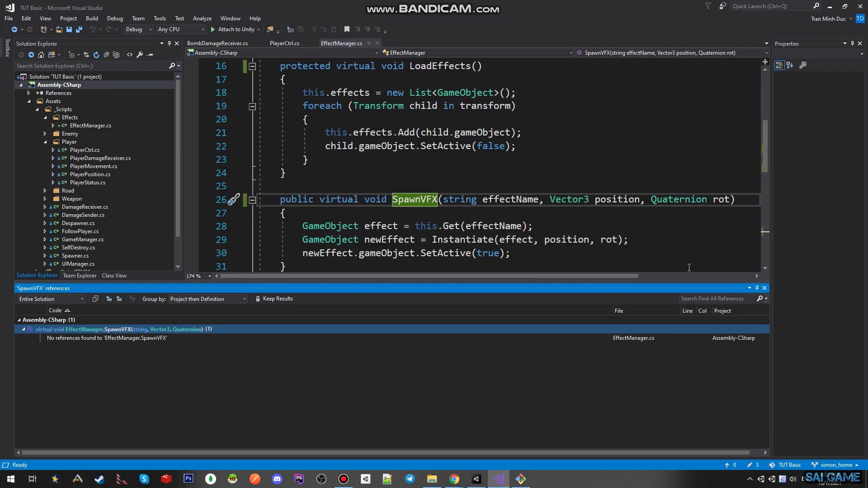
pyautogui.click(765, 288)
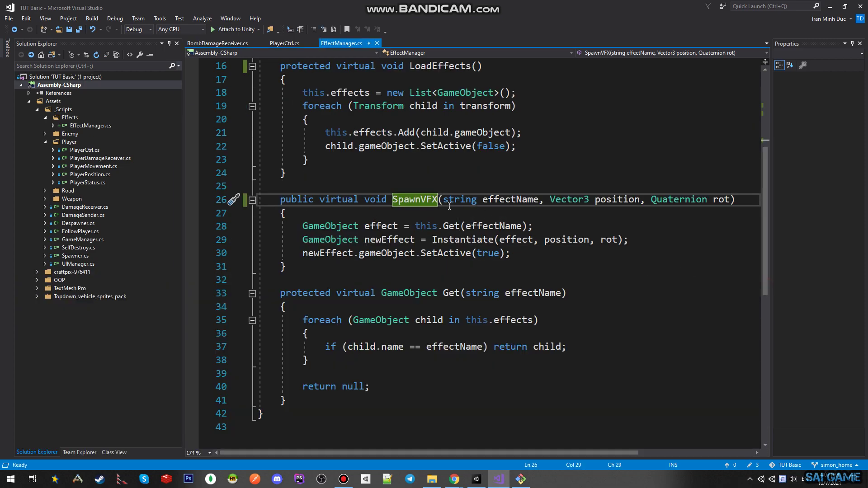
pyautogui.hotkey('ctrl', 's')
# Show the Game view and play-test the scene, steering the car right before stopping.
pyautogui.click(476, 480)
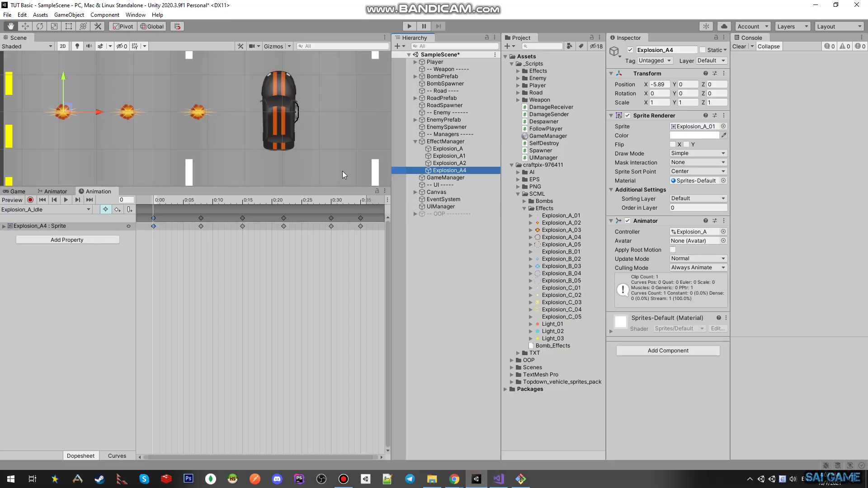
pyautogui.click(316, 190)
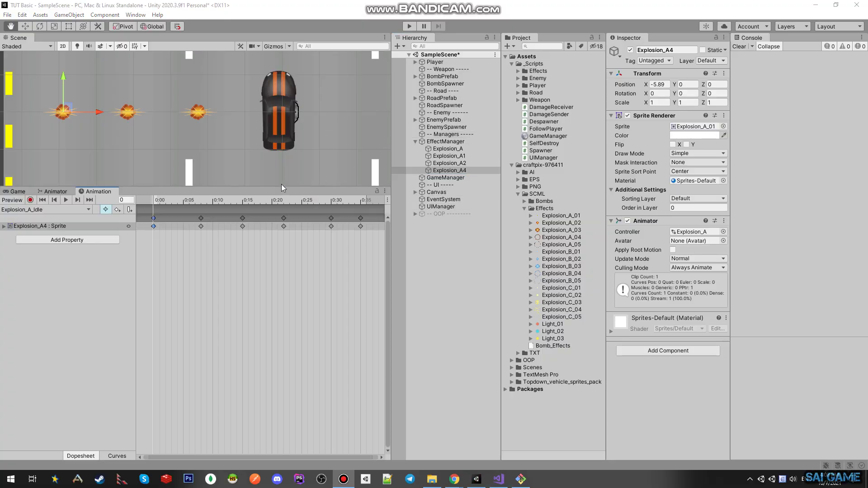
pyautogui.moveTo(281, 188); pyautogui.dragTo(281, 203)
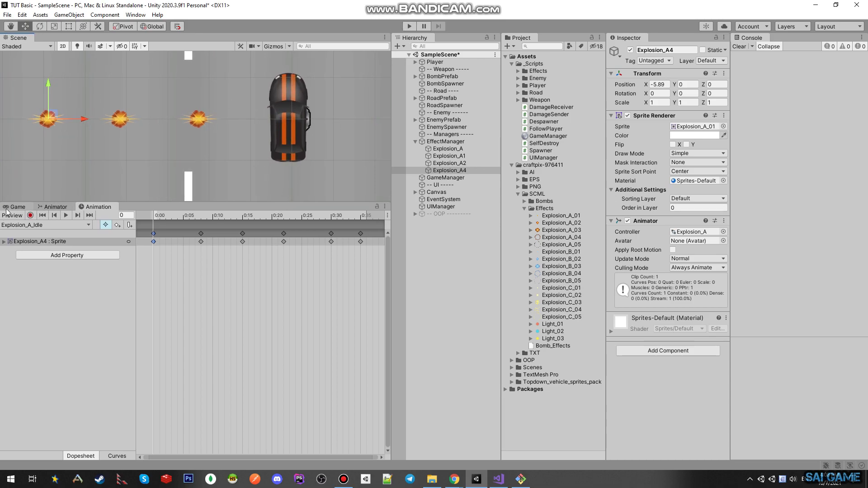
pyautogui.click(15, 207)
pyautogui.click(409, 27)
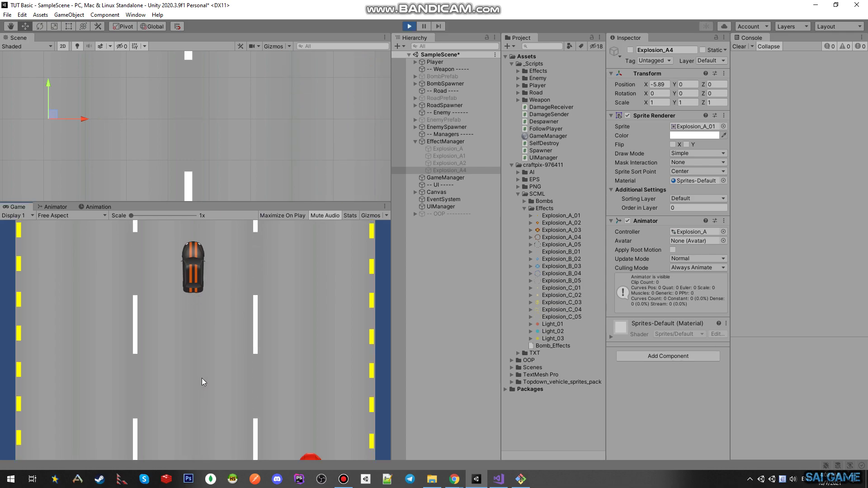
pyautogui.click(292, 305)
pyautogui.press('Right')
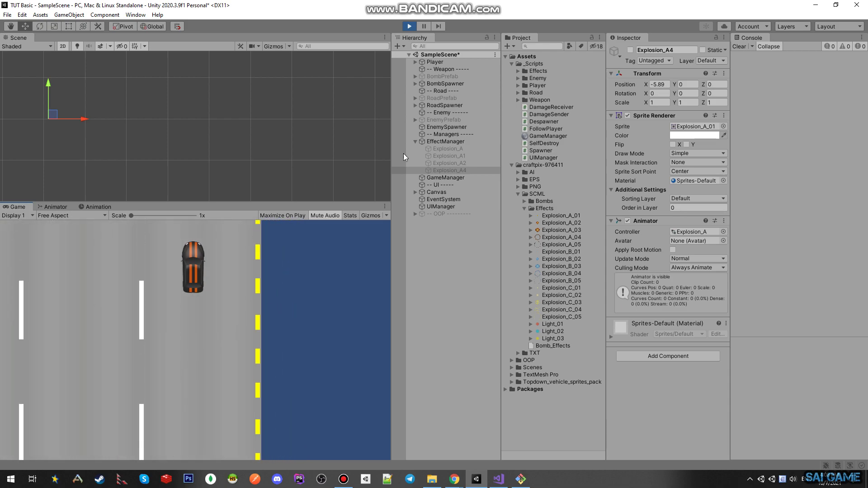
pyautogui.click(409, 27)
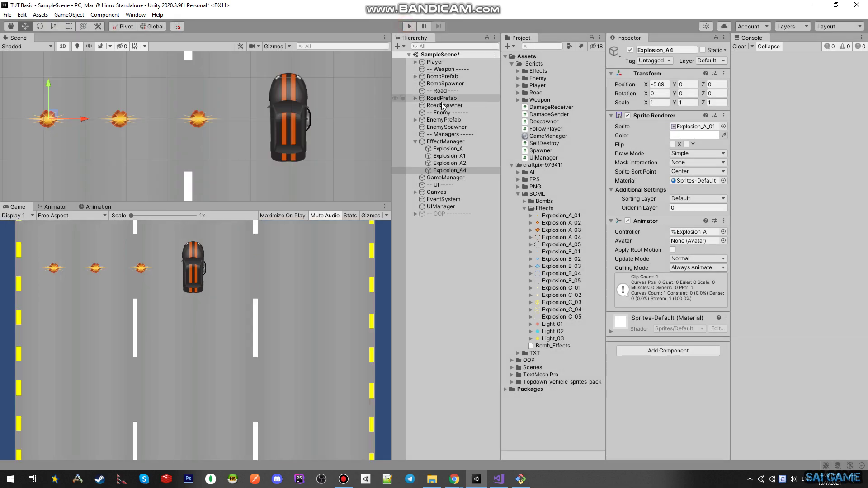
# Select BombPrefab and open its Bomb Damage Receiver script via Edit Script.
pyautogui.click(444, 76)
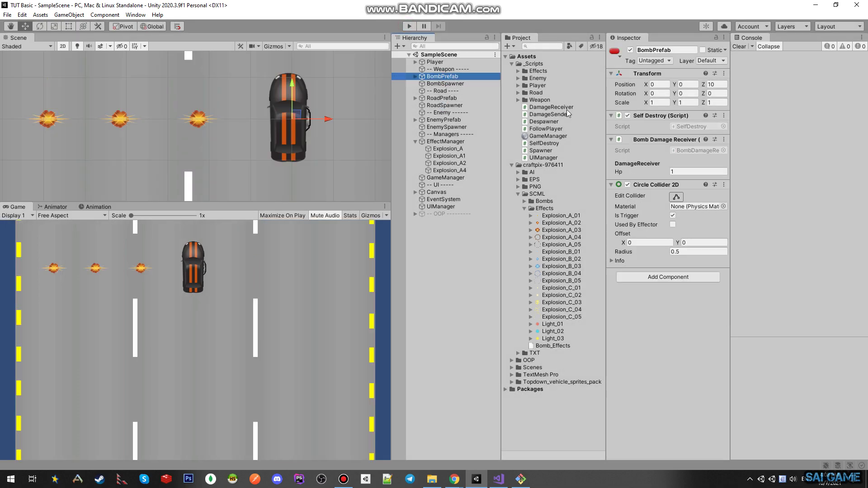
pyautogui.click(511, 65)
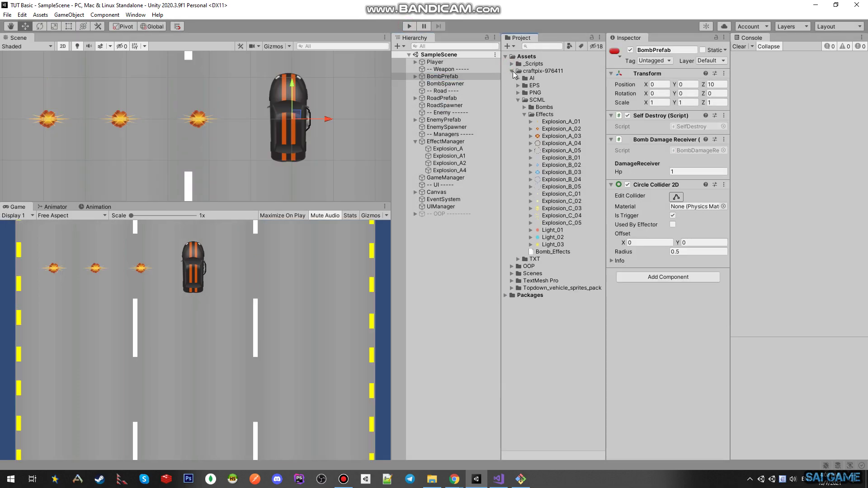
pyautogui.click(513, 71)
pyautogui.click(511, 64)
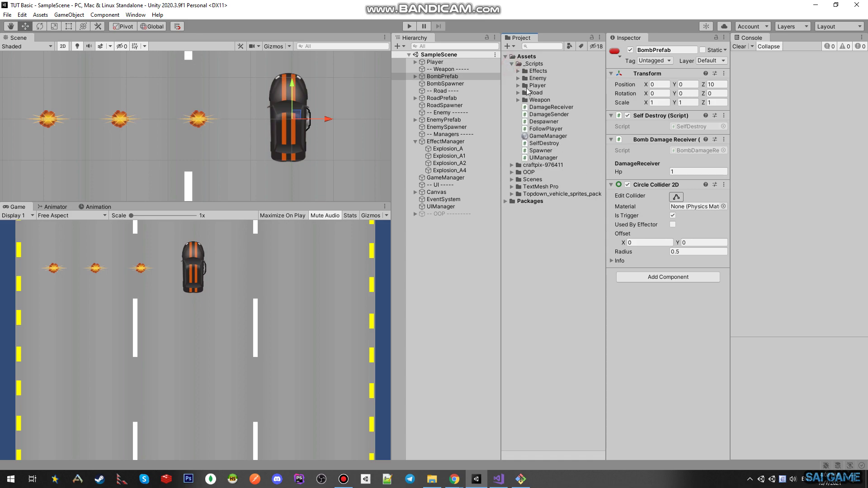
pyautogui.click(442, 77)
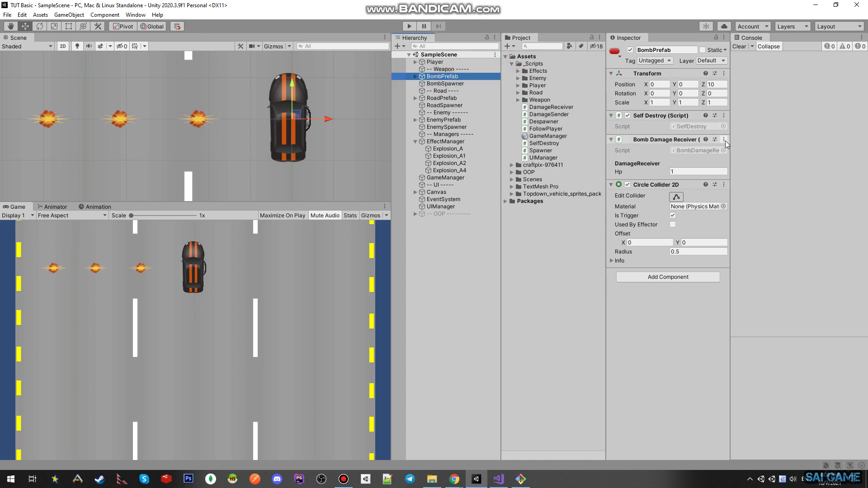
pyautogui.click(724, 140)
pyautogui.click(741, 247)
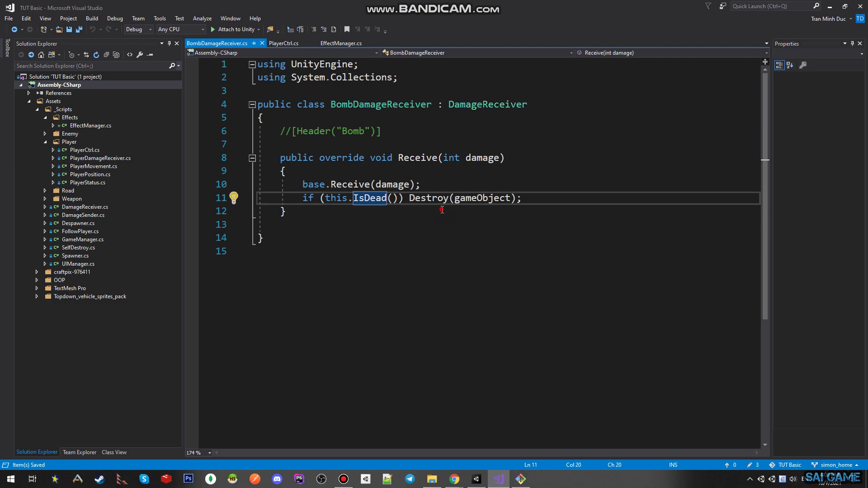
# Wrap the IsDead branch in braces, with Destroy on its own line and a blank line after.
pyautogui.click(370, 199)
pyautogui.click(410, 198)
pyautogui.press('Return')
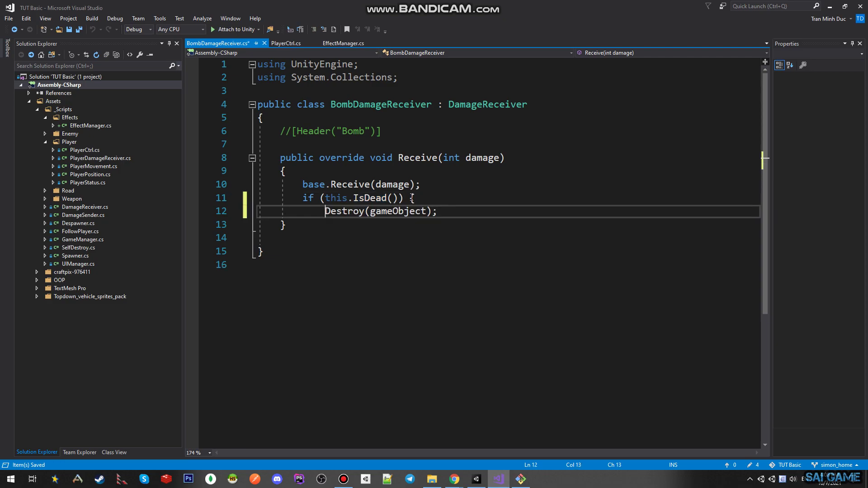
pyautogui.press('Return')
pyautogui.write('}')
pyautogui.press('Up')
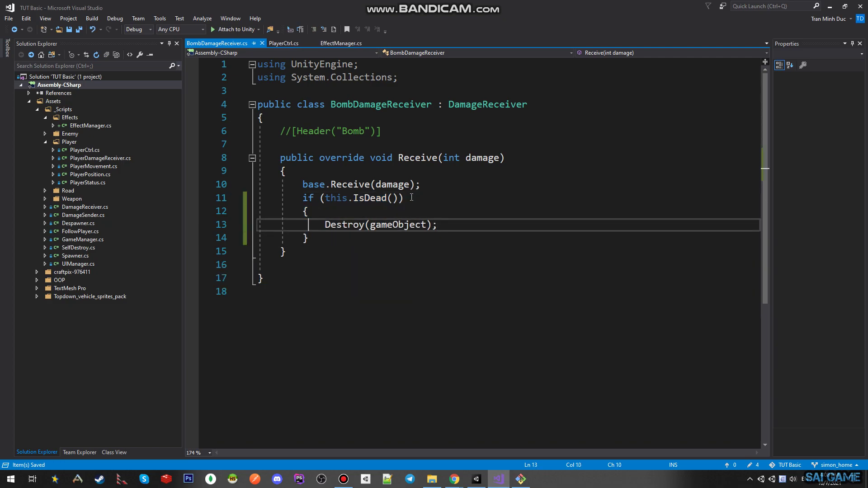
pyautogui.press('Return')
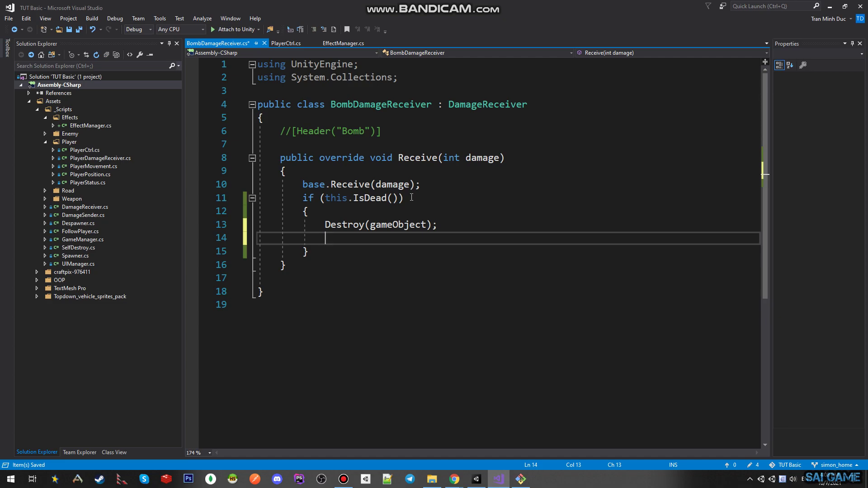
# Begin an EffectManager.SpawnVFX( call below Destroy using IntelliSense completions.
pyautogui.write('Efe')
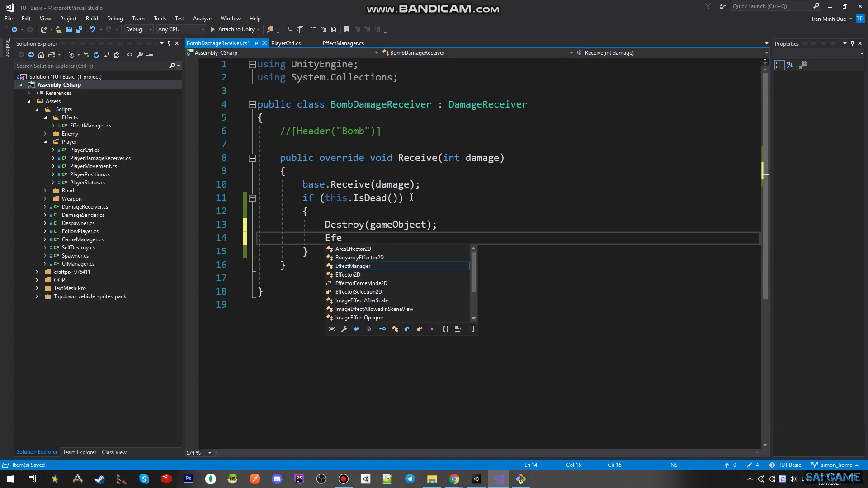
pyautogui.write('.in')
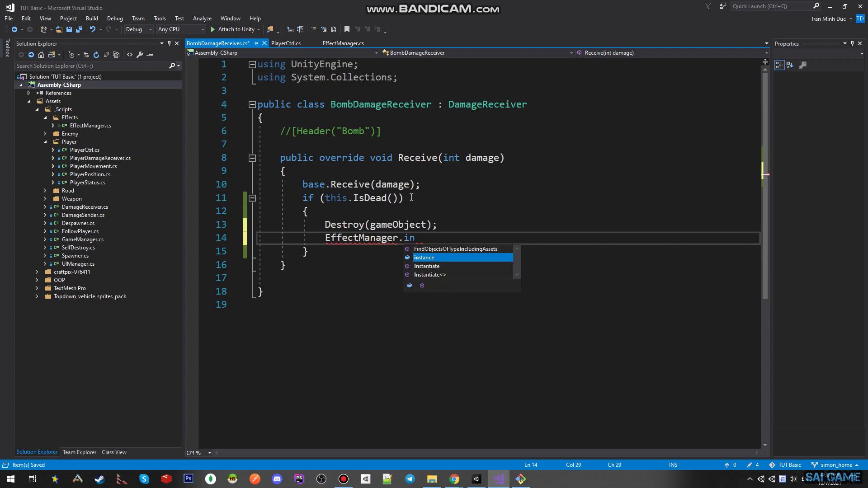
pyautogui.press('Tab')
pyautogui.write('.spw')
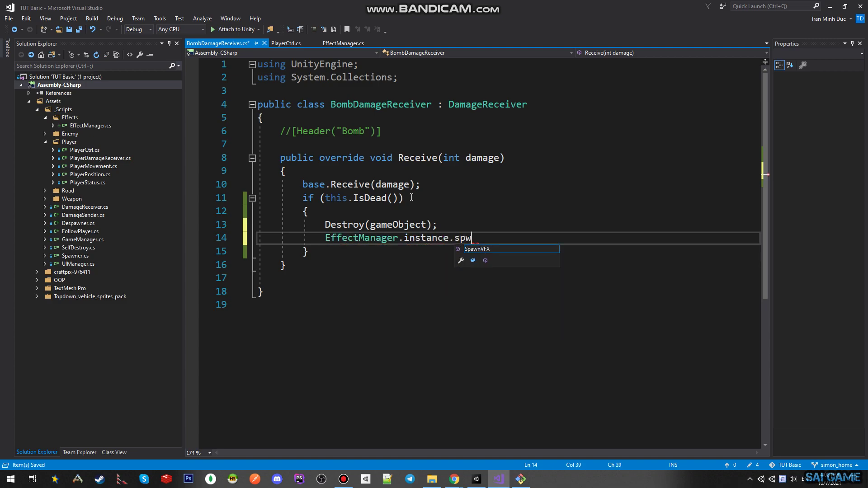
pyautogui.press('Return')
pyautogui.press('BackSpace')
pyautogui.press('BackSpace')
pyautogui.press('BackSpace')
pyautogui.press('BackSpace')
pyautogui.write('Sp')
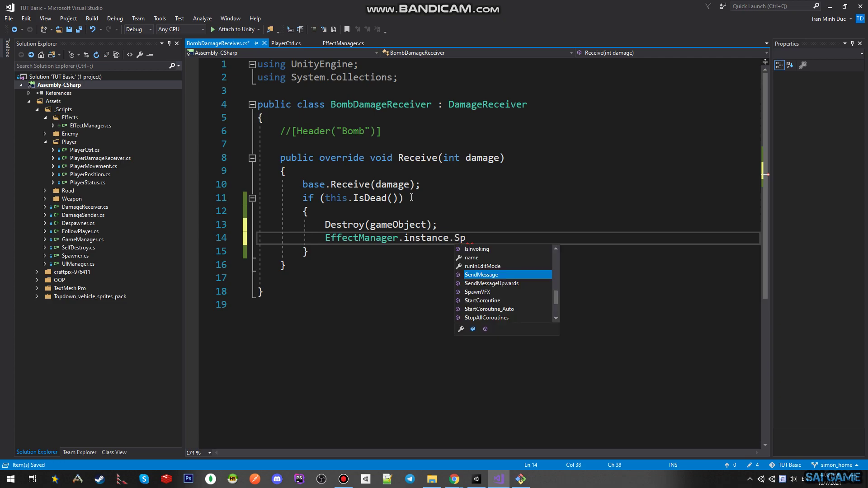
pyautogui.write('(')
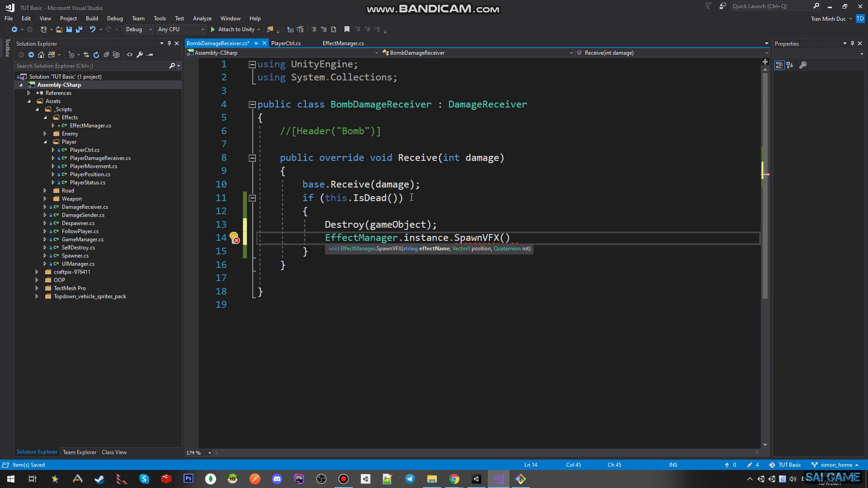
# Check the exact Explosion_A effect name in Unity's Hierarchy without changing it.
pyautogui.click(483, 481)
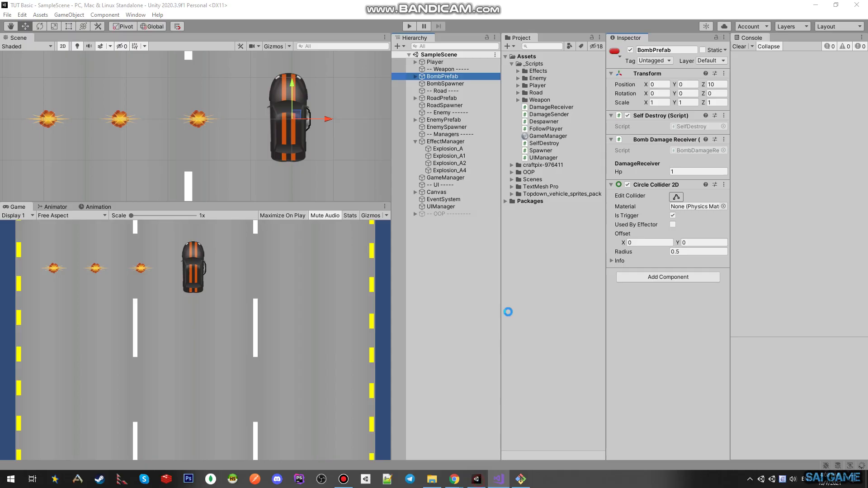
pyautogui.click(455, 149)
pyautogui.click(457, 149)
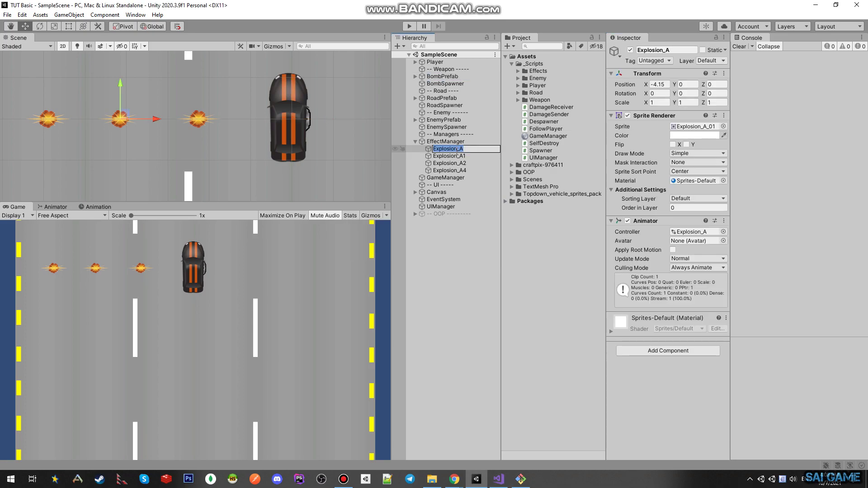
pyautogui.press('Return')
pyautogui.click(499, 480)
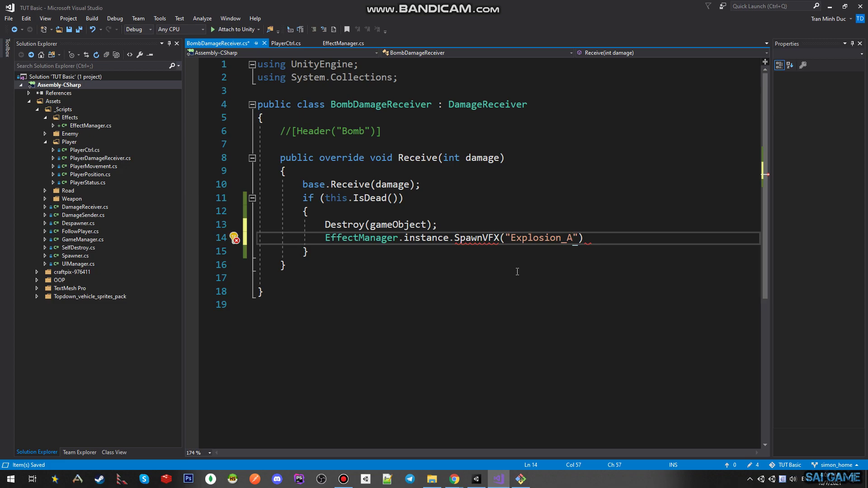
# Add transform and transform.rotation arguments to the SpawnVFX call.
pyautogui.write(',')
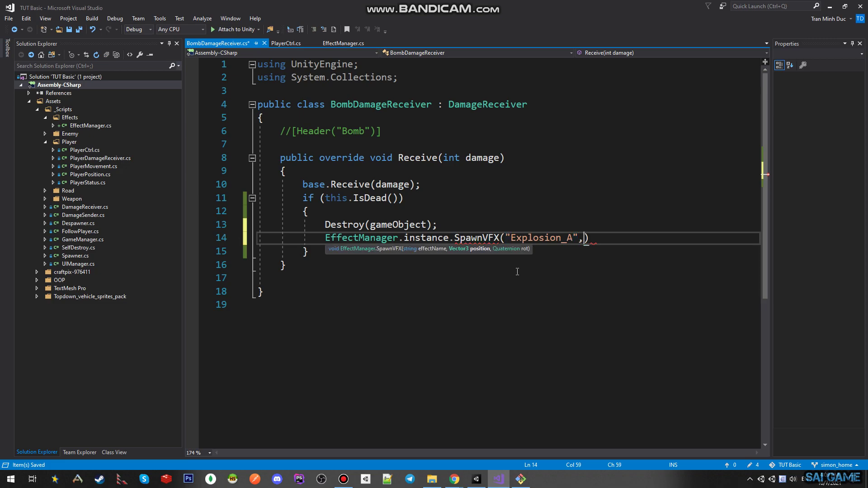
pyautogui.write('tran')
pyautogui.press('Tab')
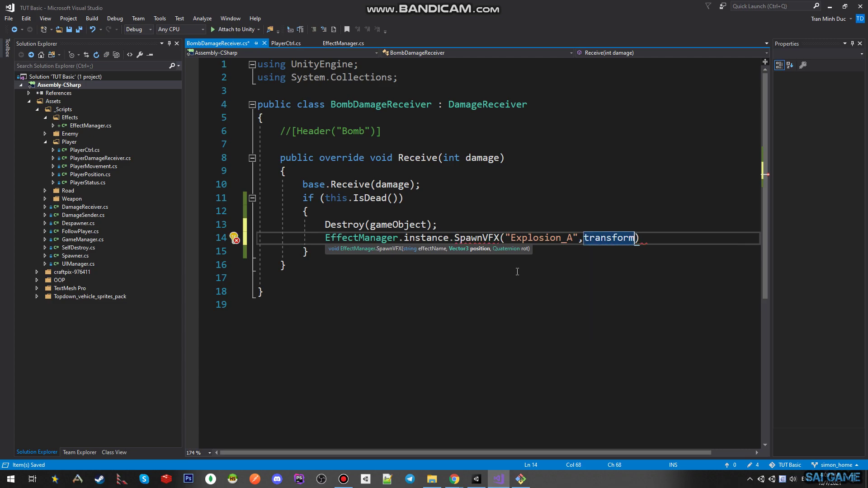
pyautogui.write('.')
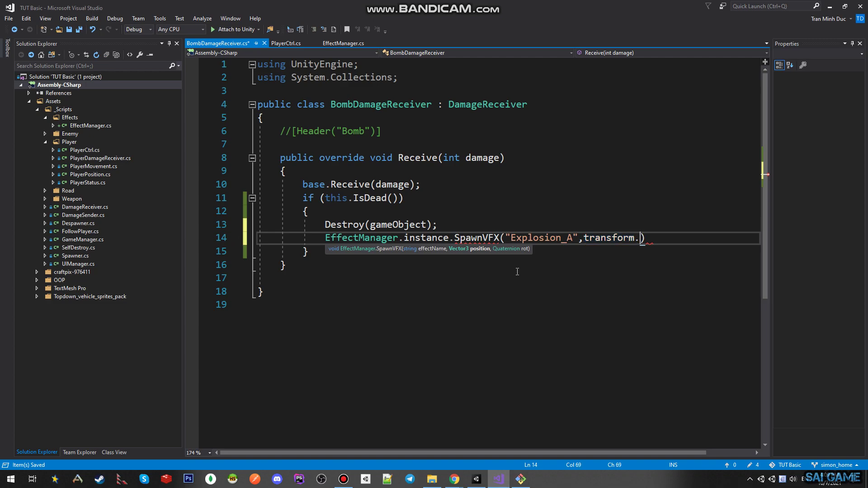
pyautogui.write('tran')
pyautogui.press('Tab')
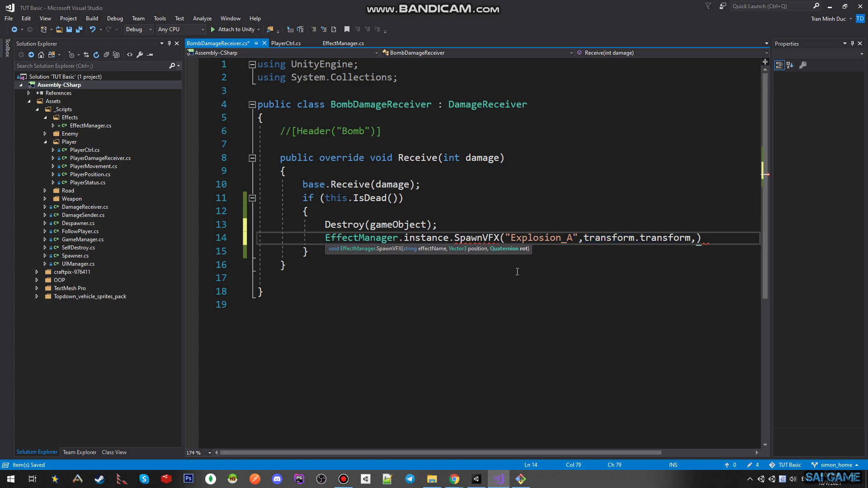
pyautogui.press('Tab')
pyautogui.write('.')
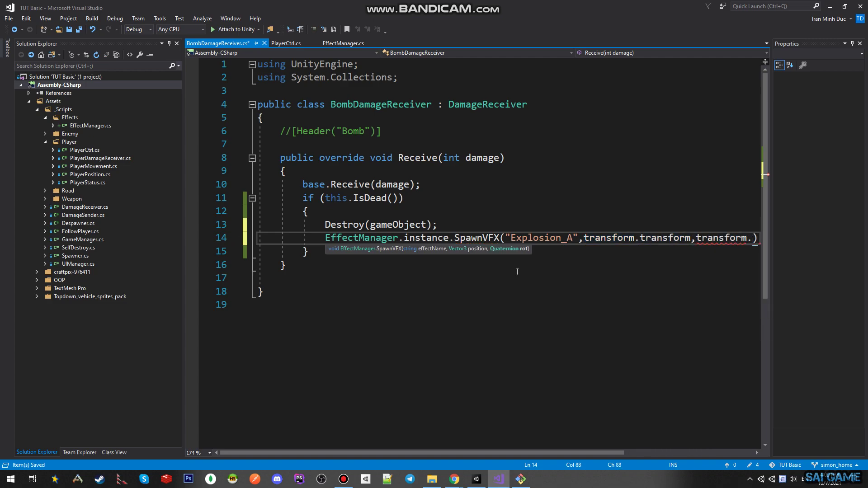
pyautogui.write('p')
pyautogui.press('BackSpace')
pyautogui.write('ro')
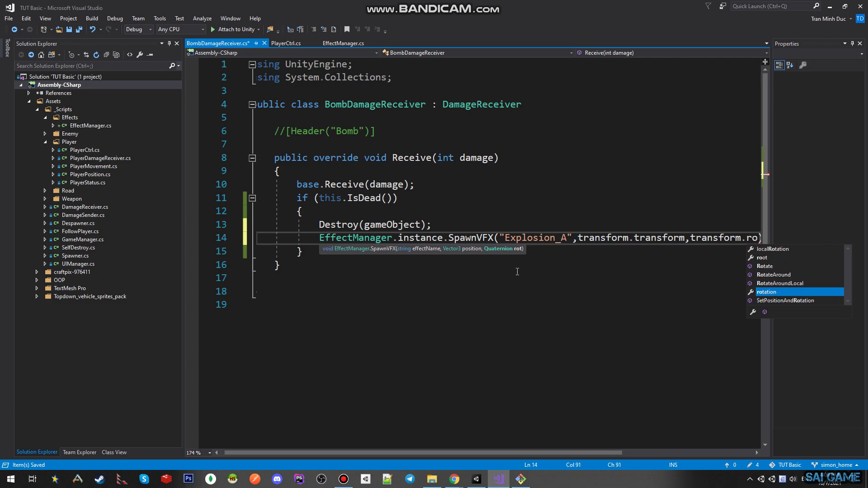
pyautogui.press('Tab')
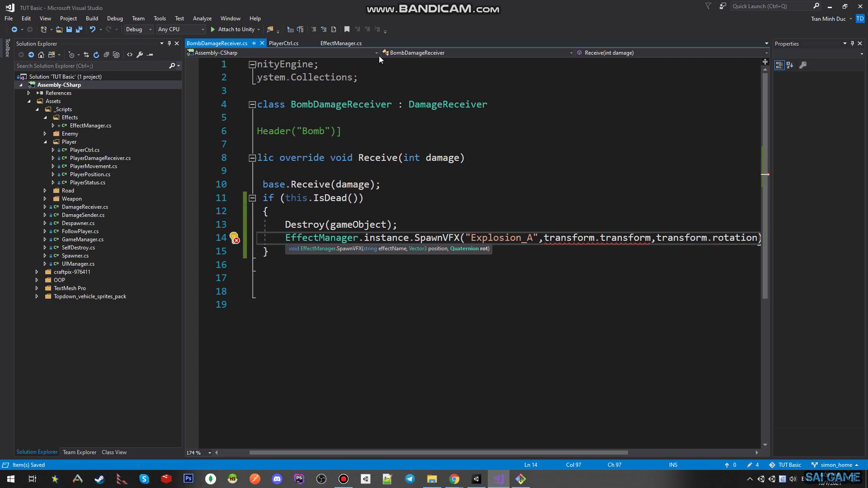
# Change the second argument to transform.position and save BombDamageReceiver.cs.
pyautogui.click(334, 32)
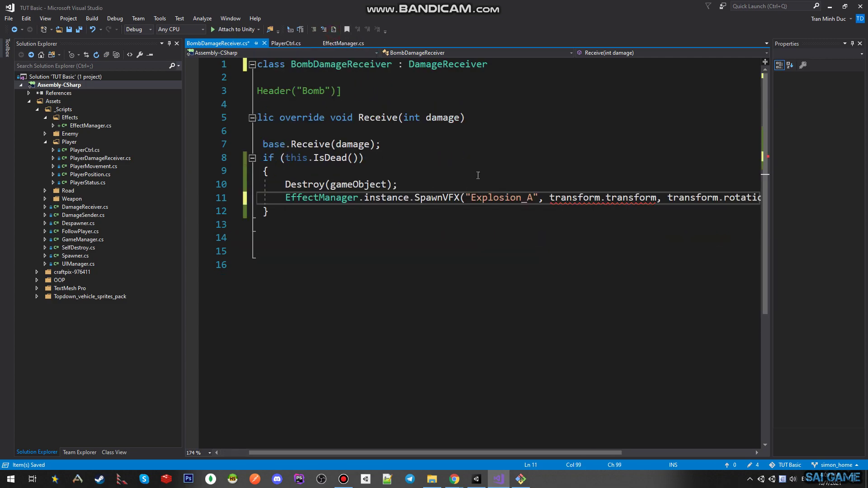
pyautogui.doubleClick(622, 198)
pyautogui.write('po')
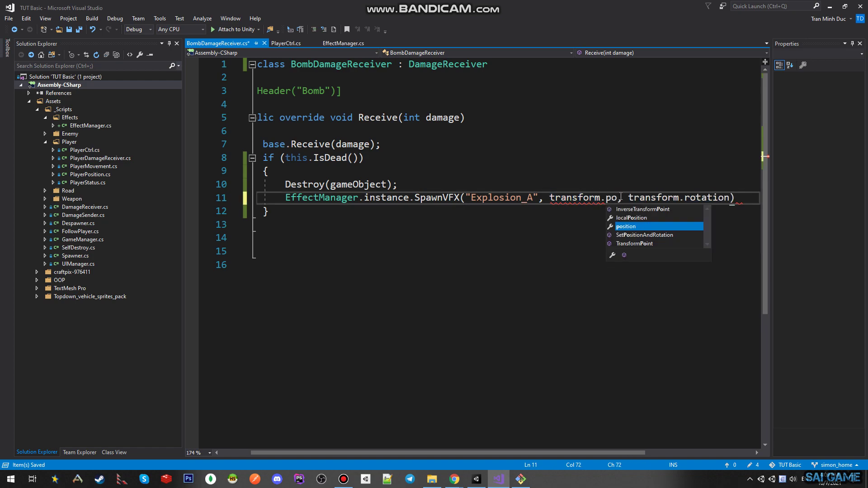
pyautogui.press('Tab')
pyautogui.hotkey('ctrl', 's')
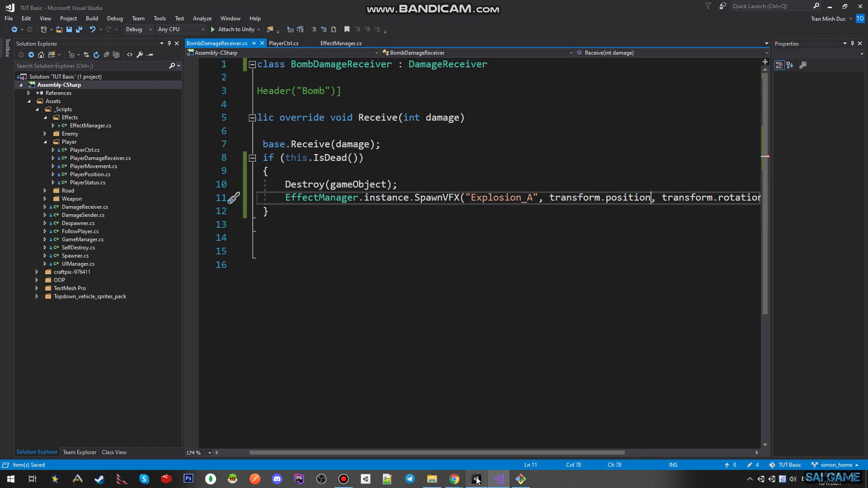
pyautogui.click(477, 481)
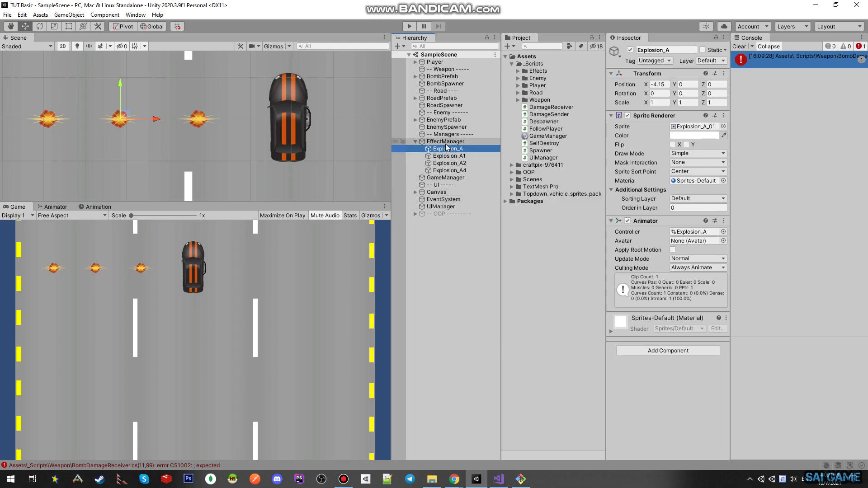
# Select the Player object with all its children and frame it in the Scene view.
pyautogui.click(415, 62)
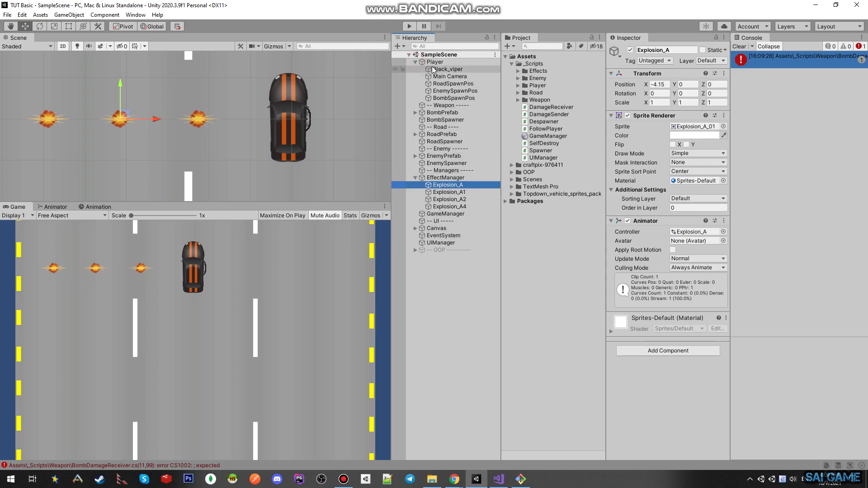
pyautogui.click(434, 62)
pyautogui.keyDown('shift'); pyautogui.click(460, 99); pyautogui.keyUp('shift')
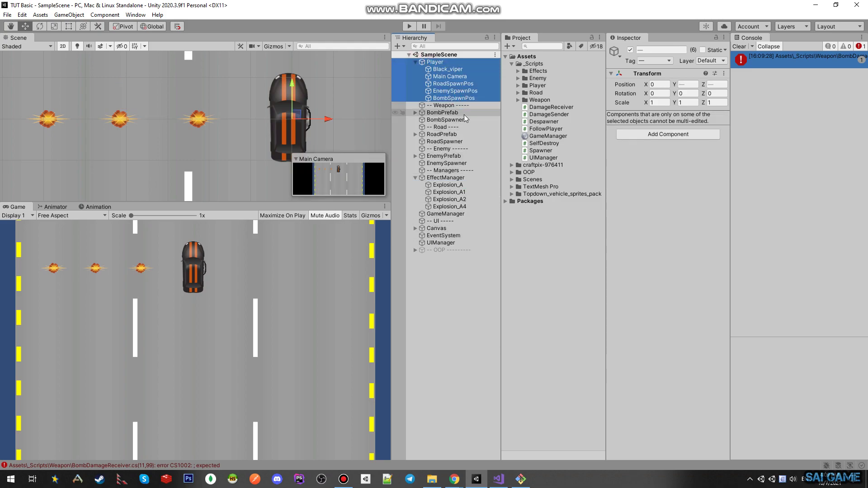
pyautogui.press('f')
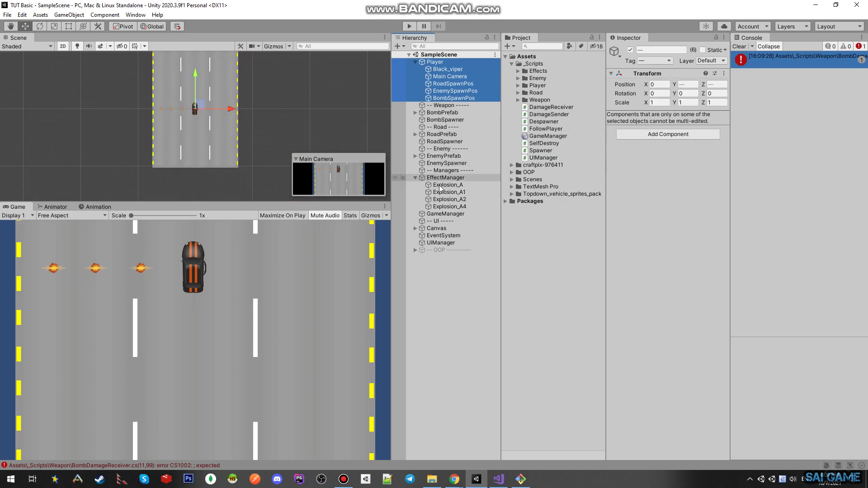
# Open the compile error from the Console and add the missing ';' at line 11's end.
pyautogui.click(409, 26)
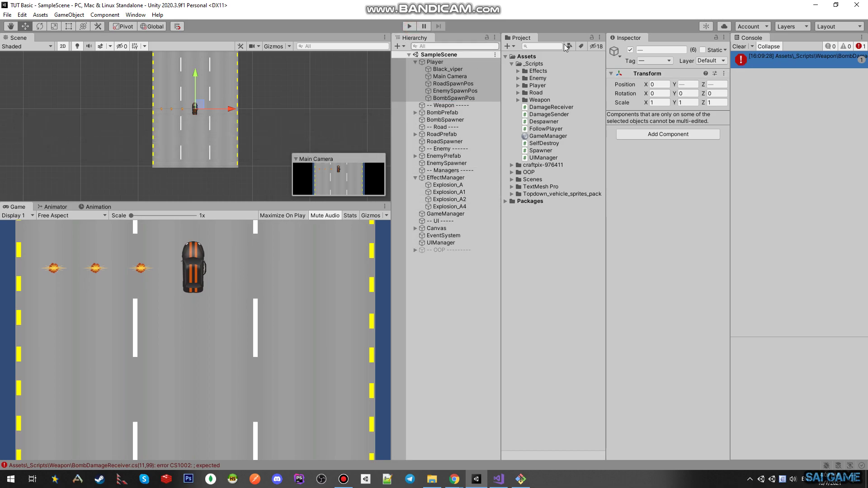
pyautogui.doubleClick(796, 56)
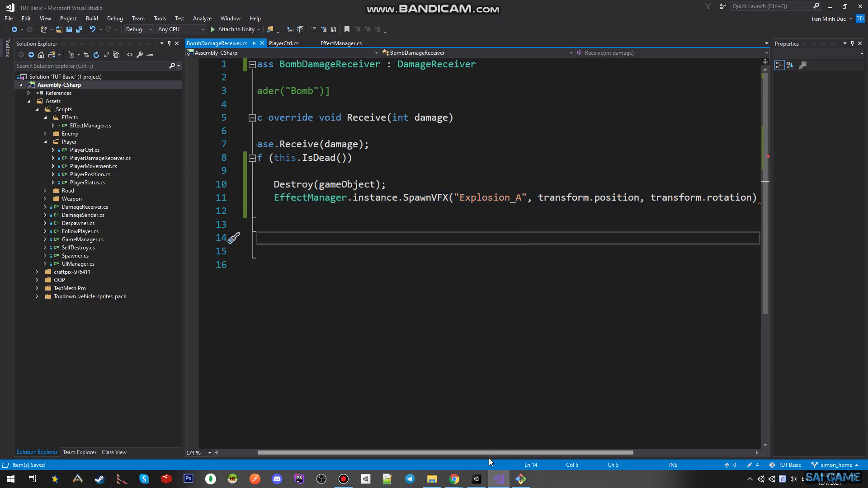
pyautogui.moveTo(492, 454); pyautogui.dragTo(612, 454)
pyautogui.click(623, 196)
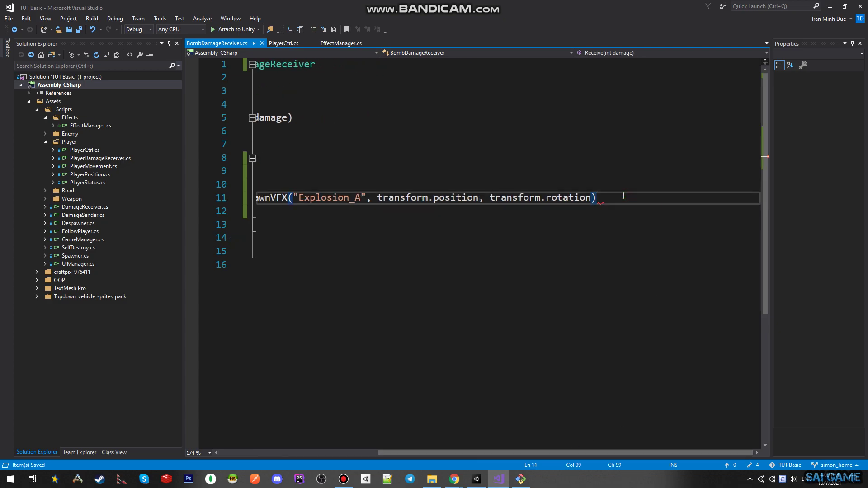
pyautogui.write(';')
pyautogui.click(476, 479)
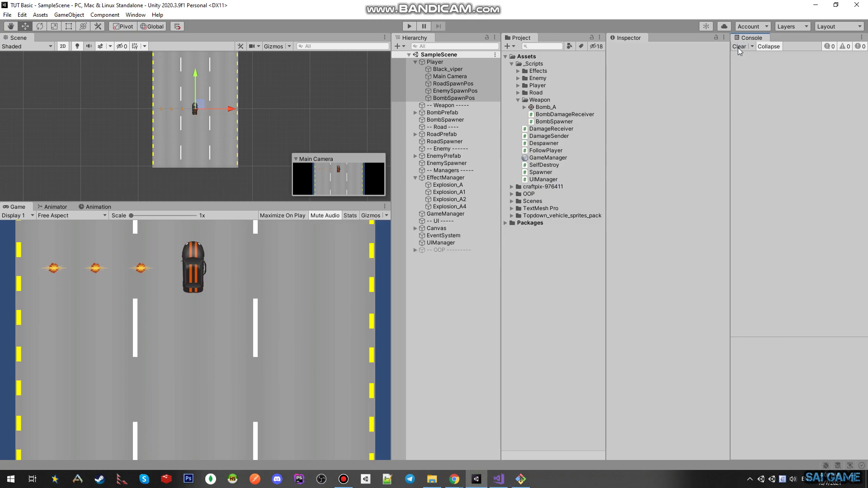
pyautogui.click(737, 47)
pyautogui.click(407, 27)
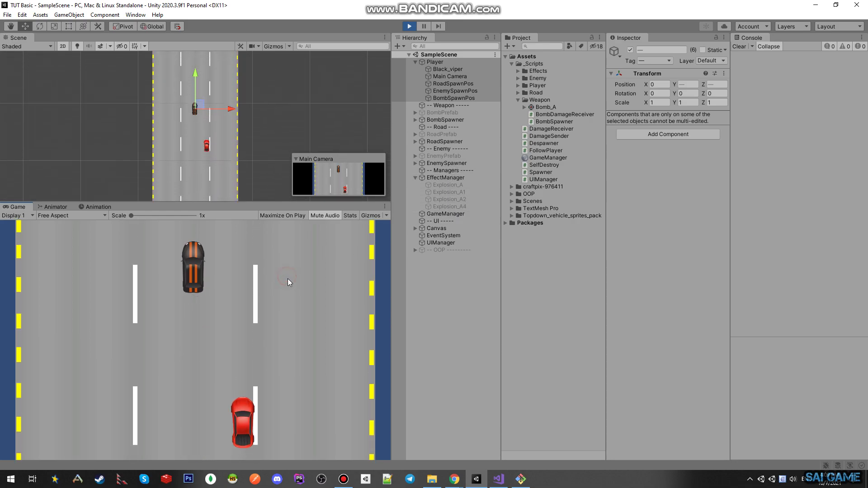
pyautogui.press('Right')
pyautogui.press('Right')
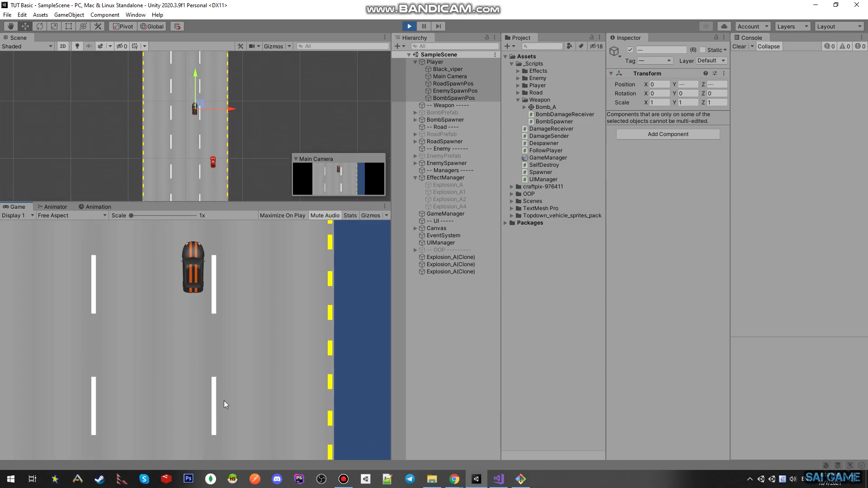
pyautogui.press('Right')
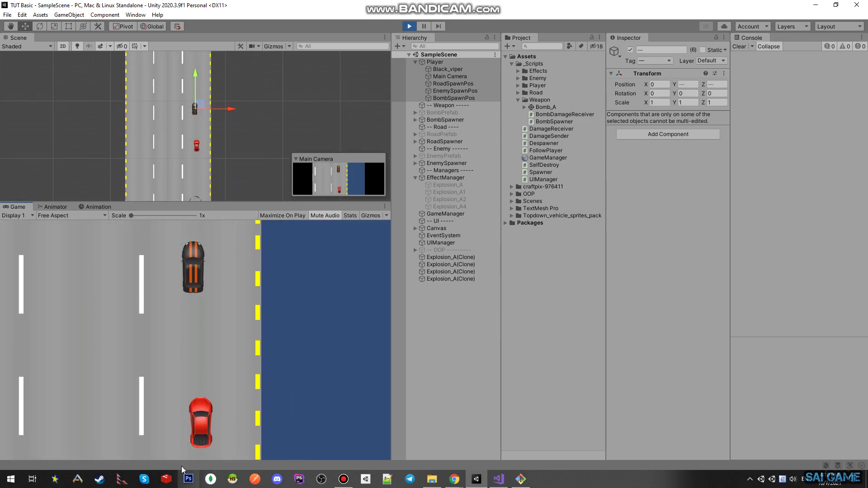
# Select all Explosion_A_Idle keyframes, scale them into a much shorter span, and replay.
pyautogui.click(409, 27)
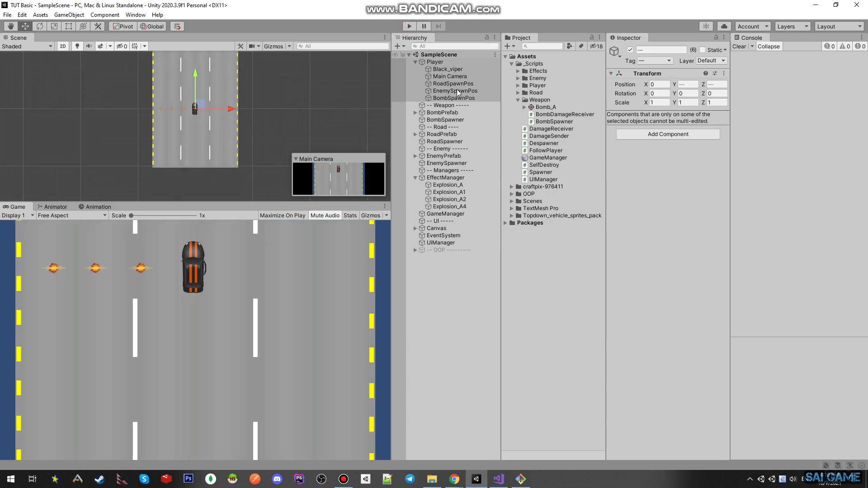
pyautogui.click(465, 186)
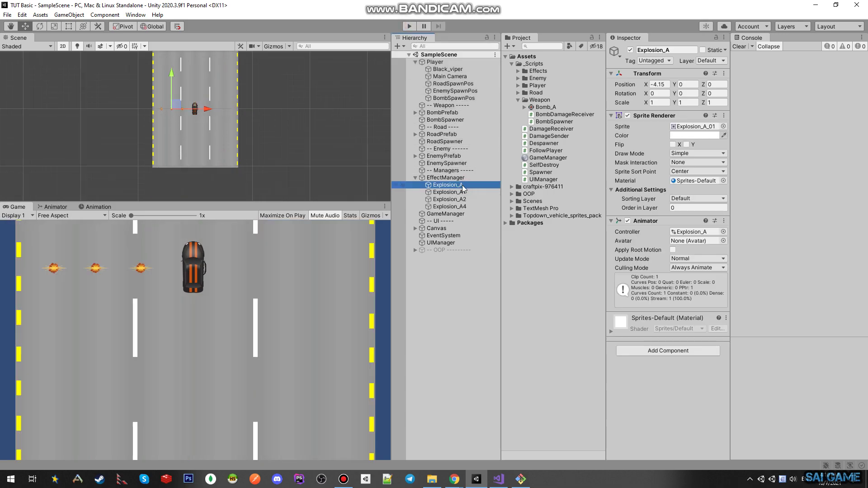
pyautogui.moveTo(458, 207); pyautogui.dragTo(457, 188)
pyautogui.click(98, 207)
pyautogui.scroll(-2, 292, 289)
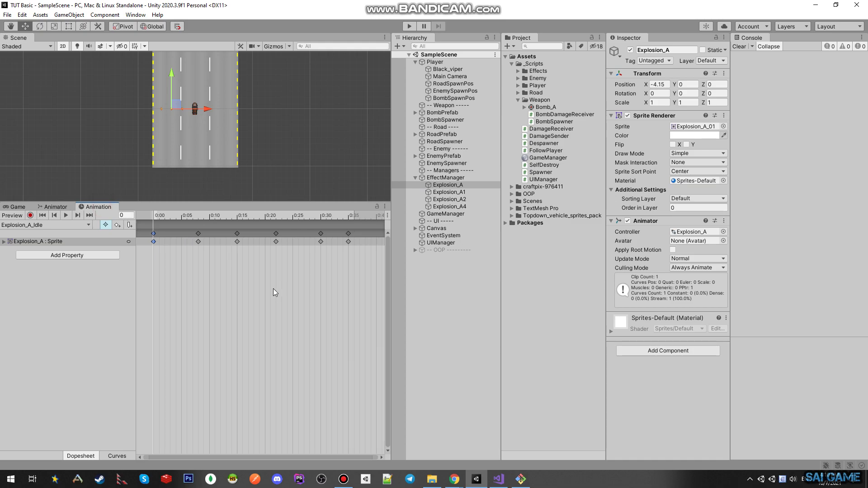
pyautogui.click(273, 288)
pyautogui.hotkey('ctrl', 'a')
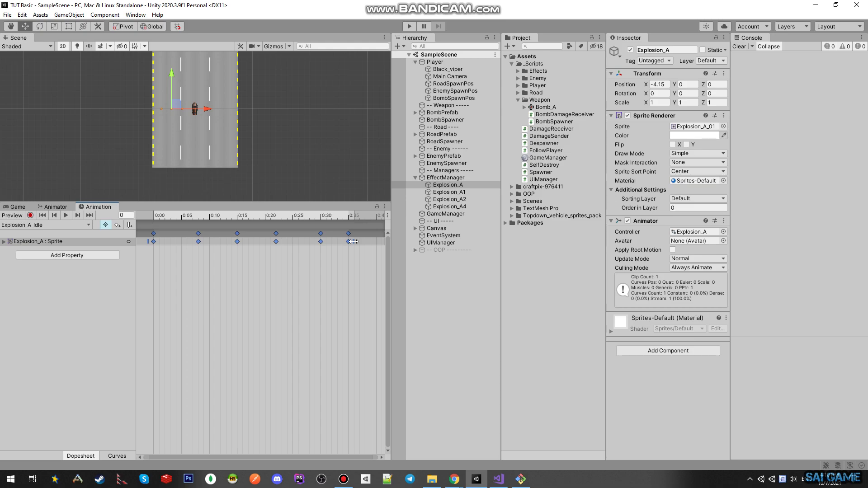
pyautogui.moveTo(355, 242); pyautogui.dragTo(200, 242)
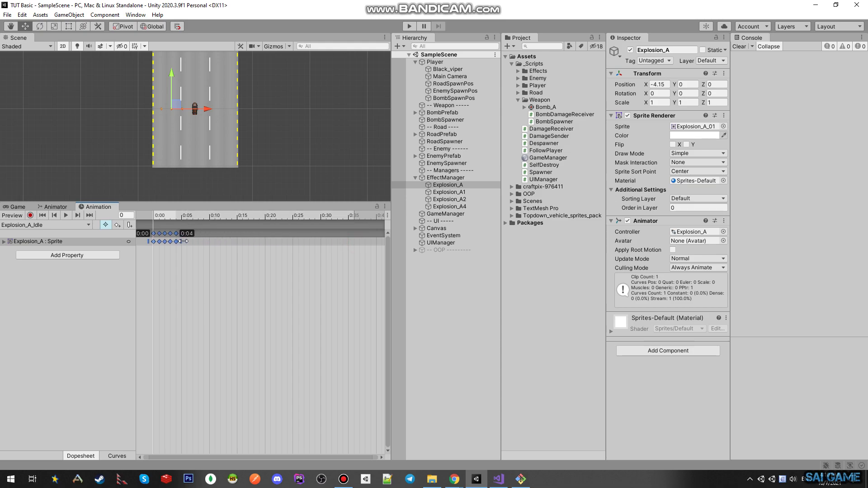
pyautogui.click(264, 281)
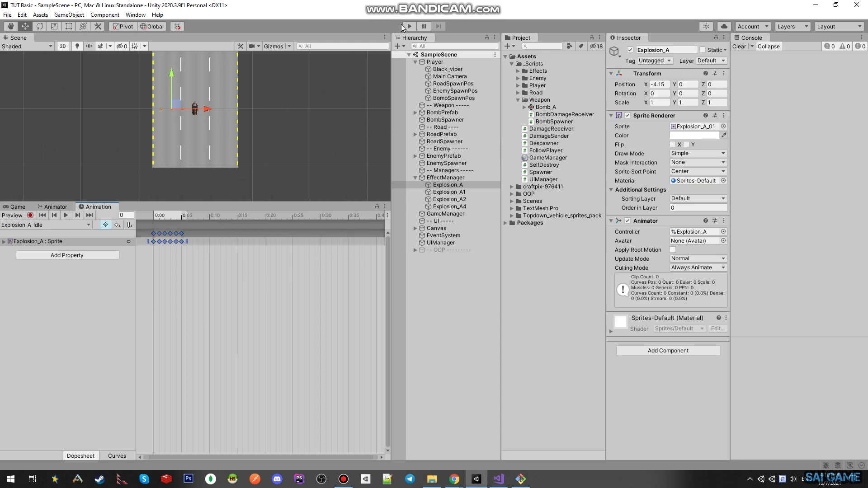
pyautogui.click(409, 26)
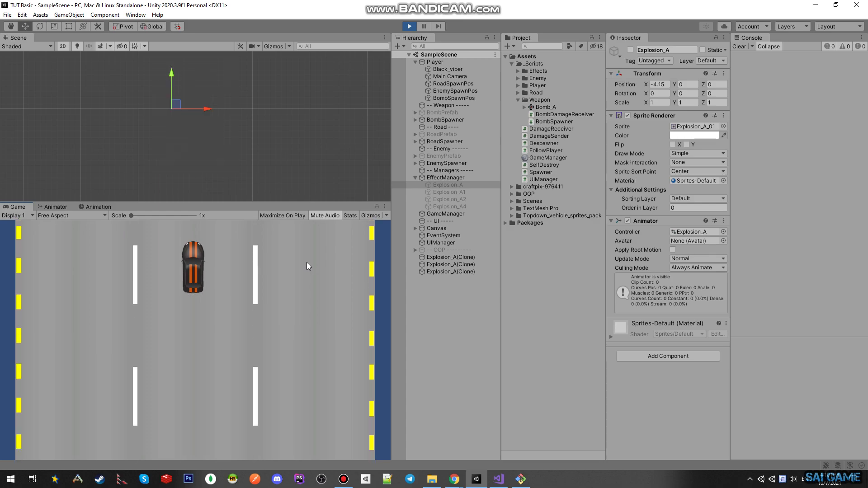
pyautogui.press('Right')
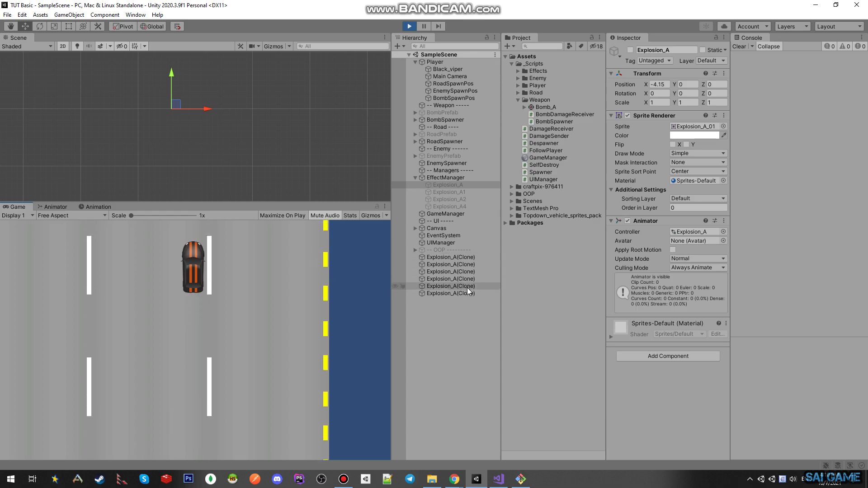
pyautogui.click(264, 298)
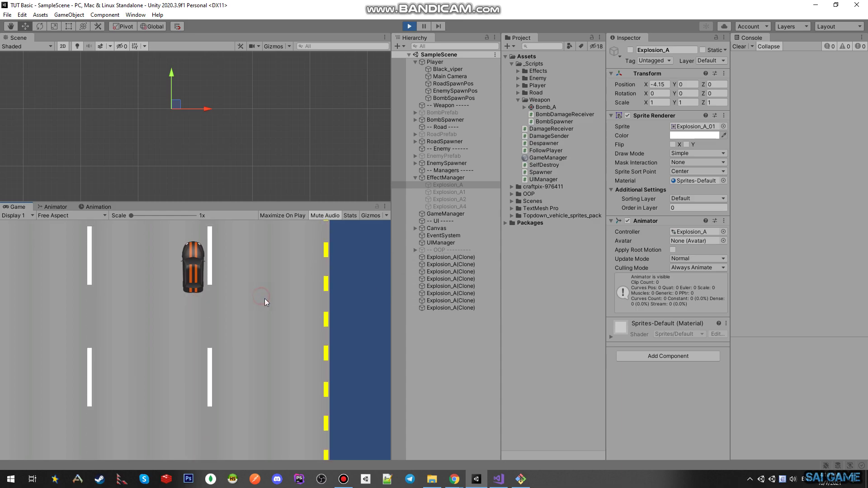
pyautogui.press('Left')
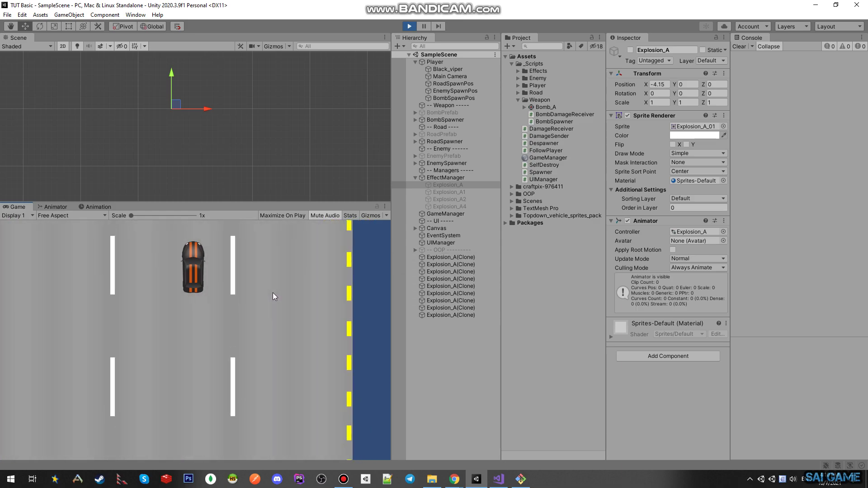
pyautogui.press('Right')
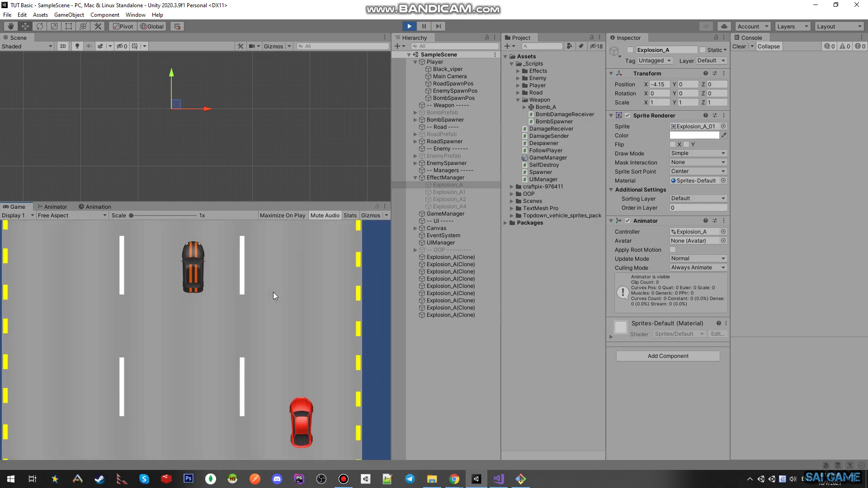
pyautogui.press('Right')
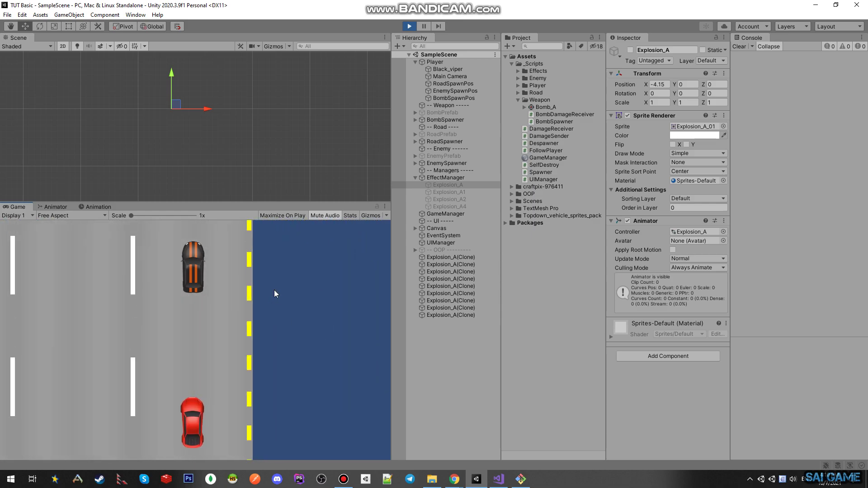
pyautogui.press('Left')
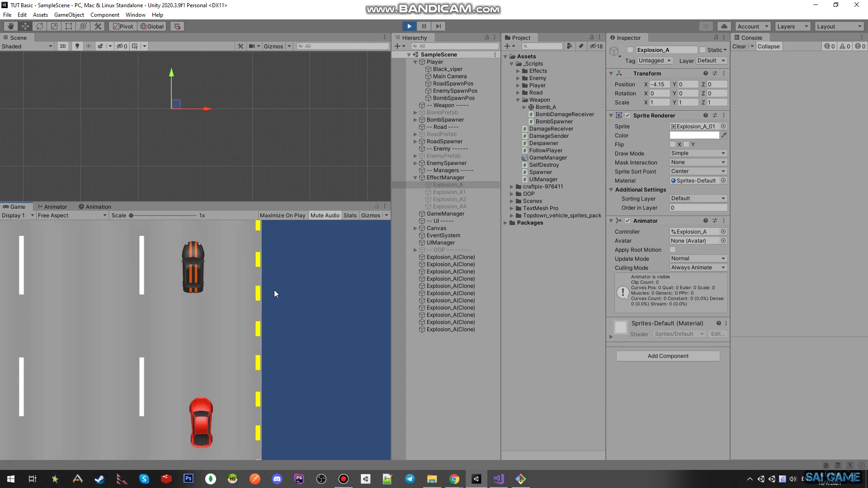
pyautogui.press('Left')
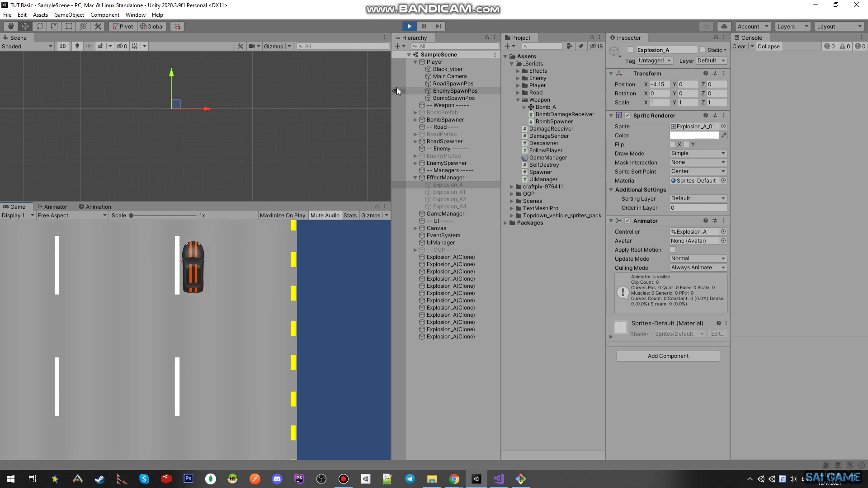
pyautogui.click(410, 26)
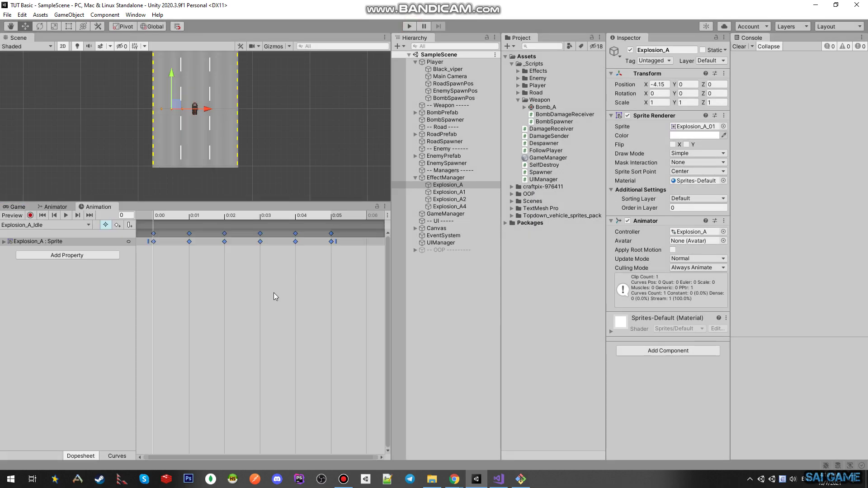